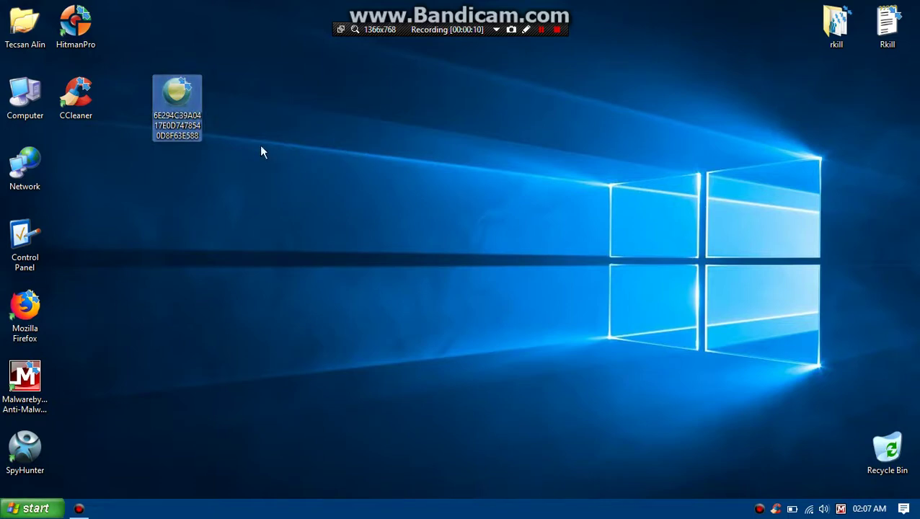
Step: Inspect the compatibility and security properties of the desktop file 6E294C39A0417E0D7478540D8F63E588, then close its properties
left_click(261, 149)
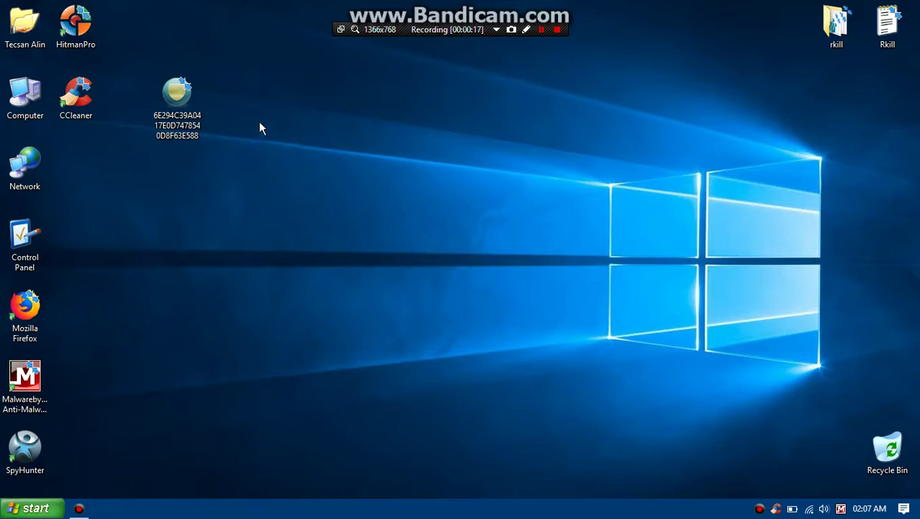
right_click(176, 118)
left_click(240, 402)
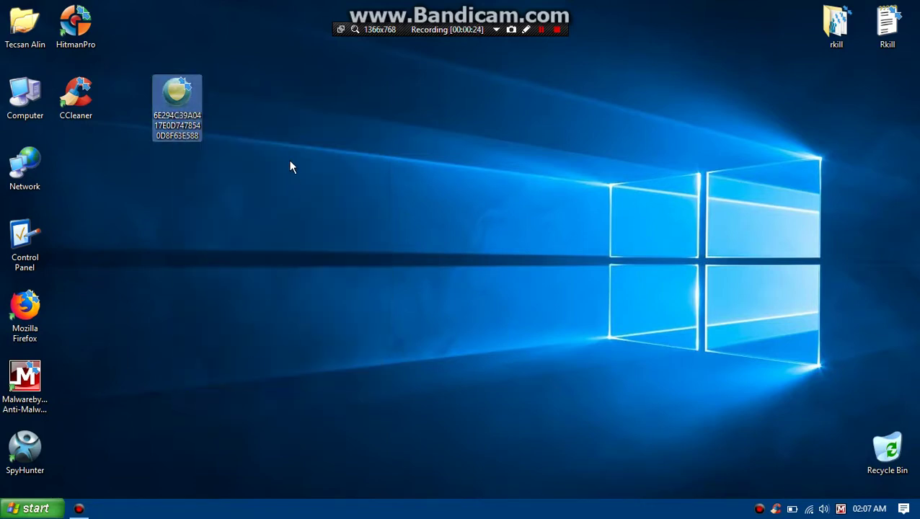
left_click(396, 158)
left_click(332, 163)
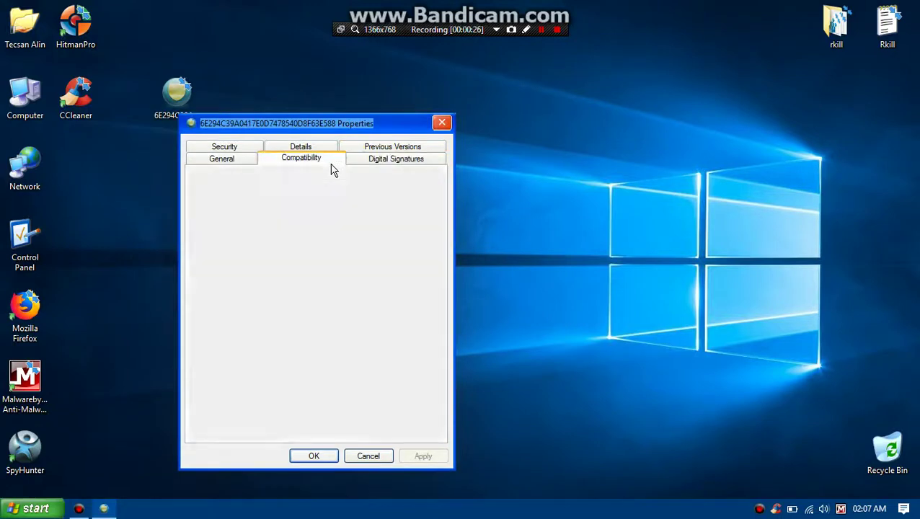
left_click(392, 146)
left_click(224, 159)
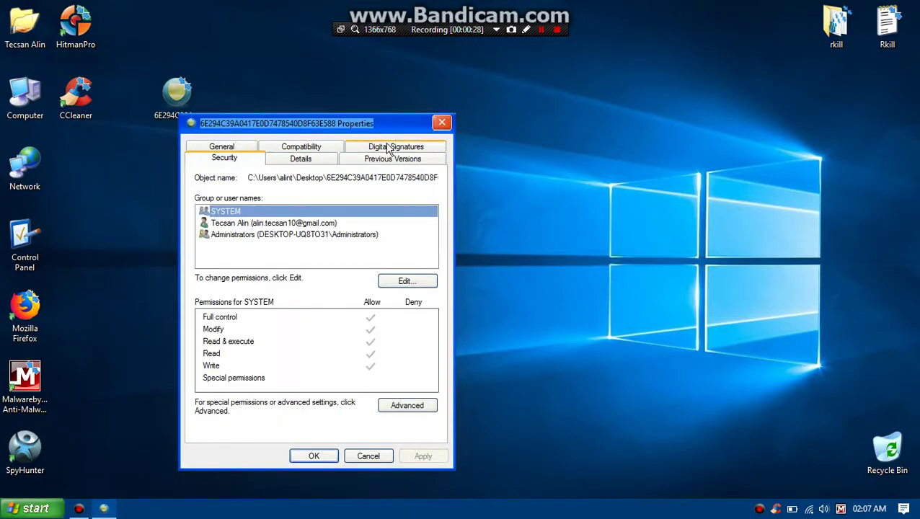
left_click(442, 124)
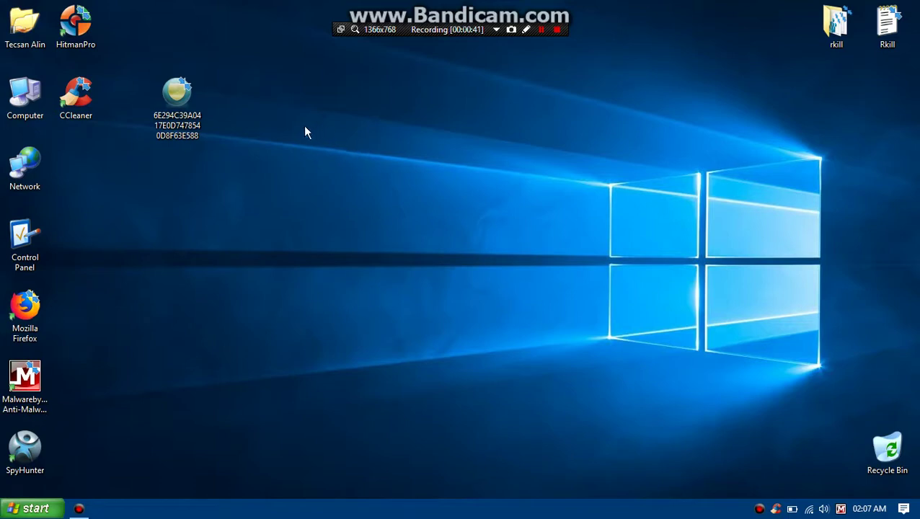
Step: Run the desktop file 6E294C39A0417E0D7478540D8F63E588 and choose to ignore the Malwarebytes Anti-Malware detection
left_click(195, 121)
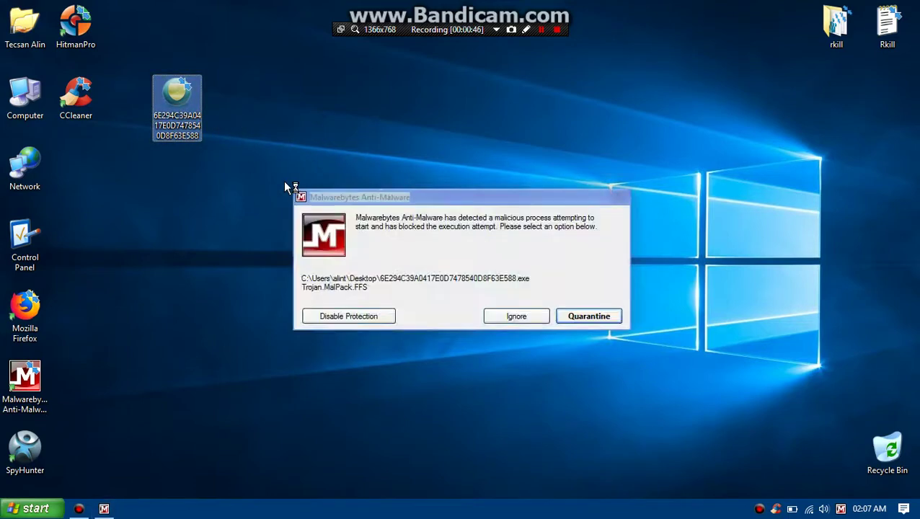
left_click(417, 243)
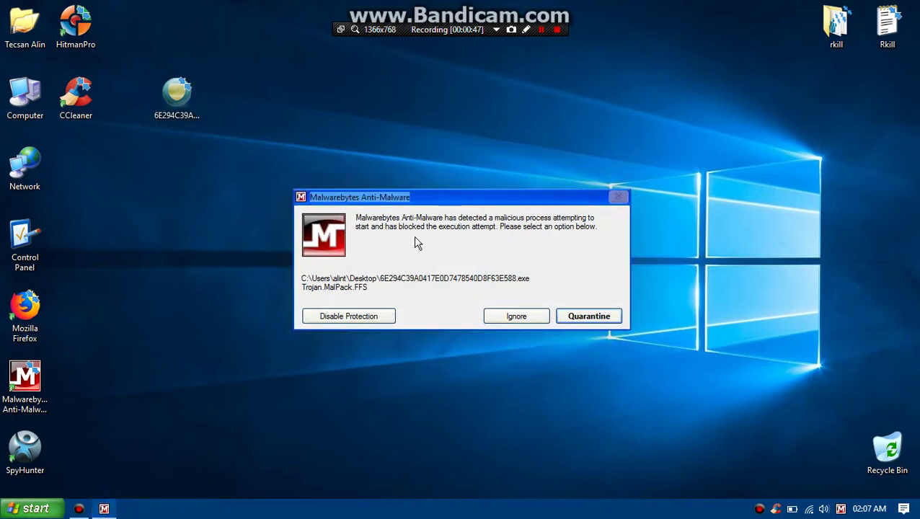
left_click(515, 316)
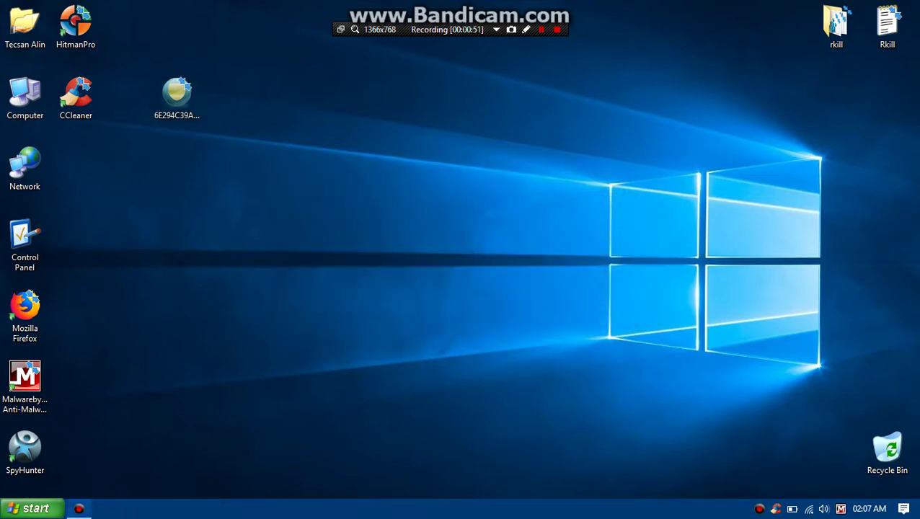
Step: Examine the running processes in Task Manager for the launched sample, with the window moved clear of the desktop icons
right_click(481, 509)
left_click(515, 452)
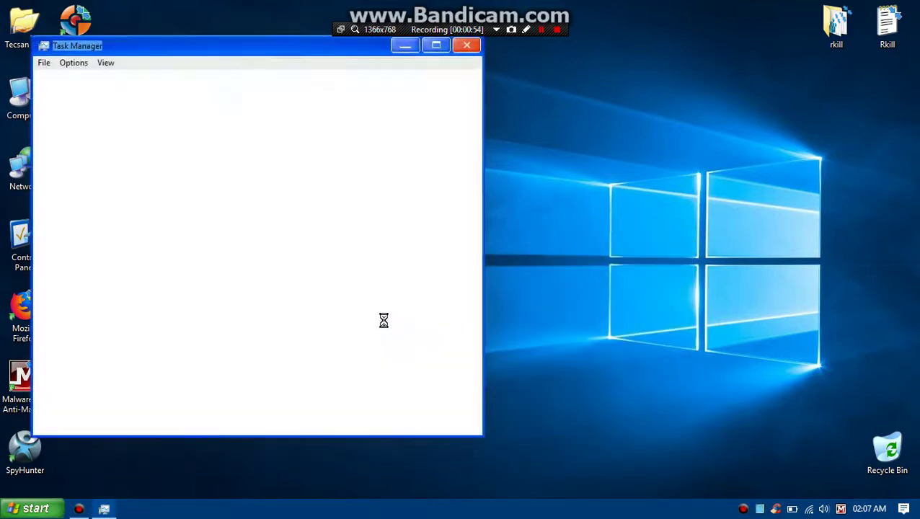
scroll(267, 271, "down", 7)
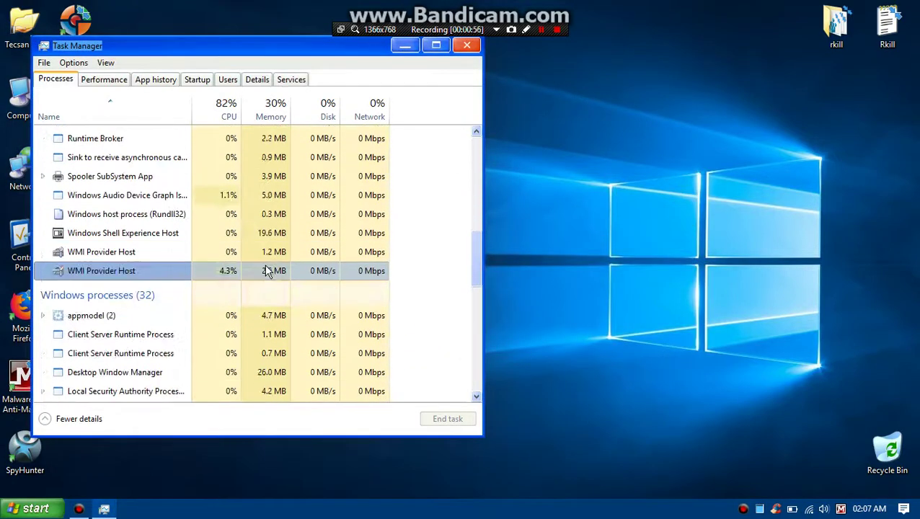
scroll(266, 270, "up", 6)
scroll(265, 269, "up", 2)
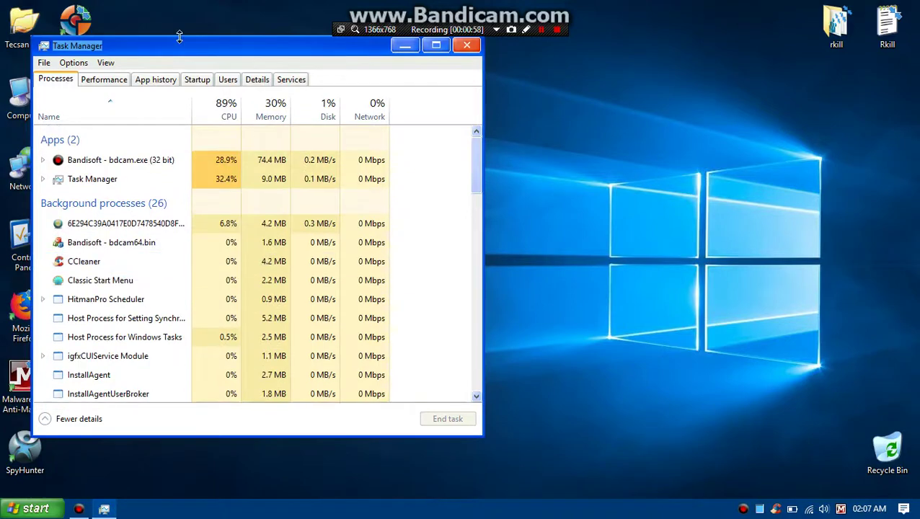
left_click_drag(173, 51, 592, 72)
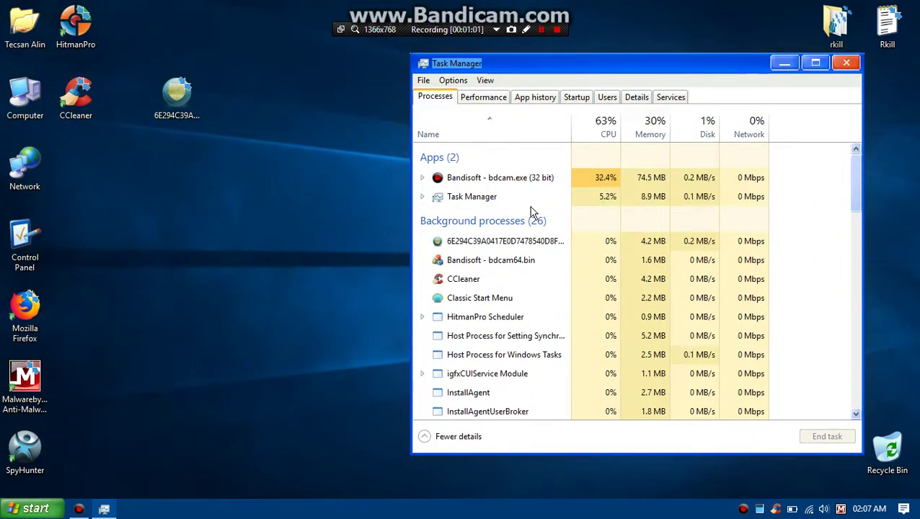
scroll(531, 211, "down", 6)
scroll(531, 209, "up", 3)
scroll(531, 210, "up", 4)
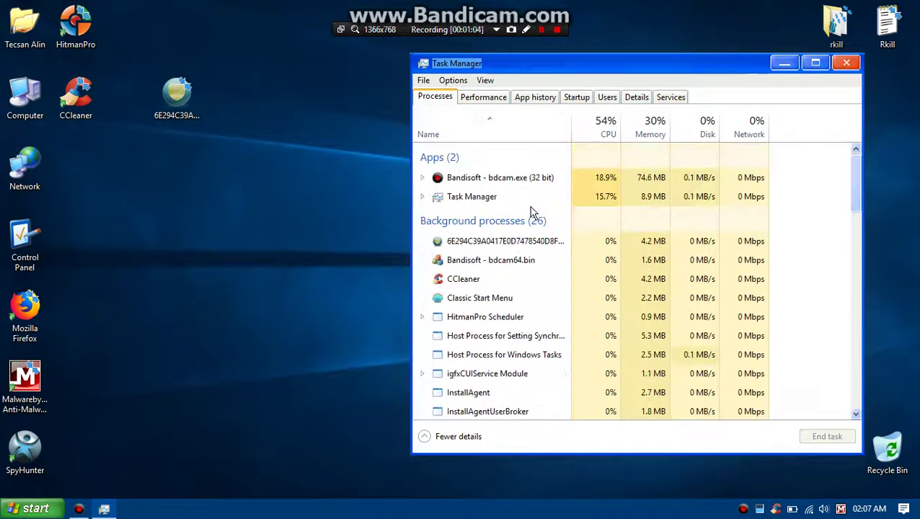
Step: Open the %programdata% folder through the Run dialog and go into its IpnUga3n subfolder
key("super+r")
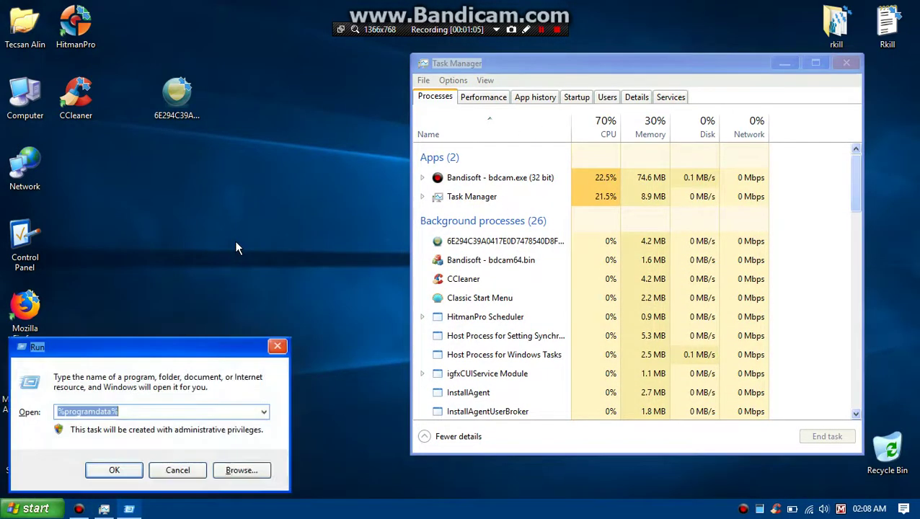
key("Return")
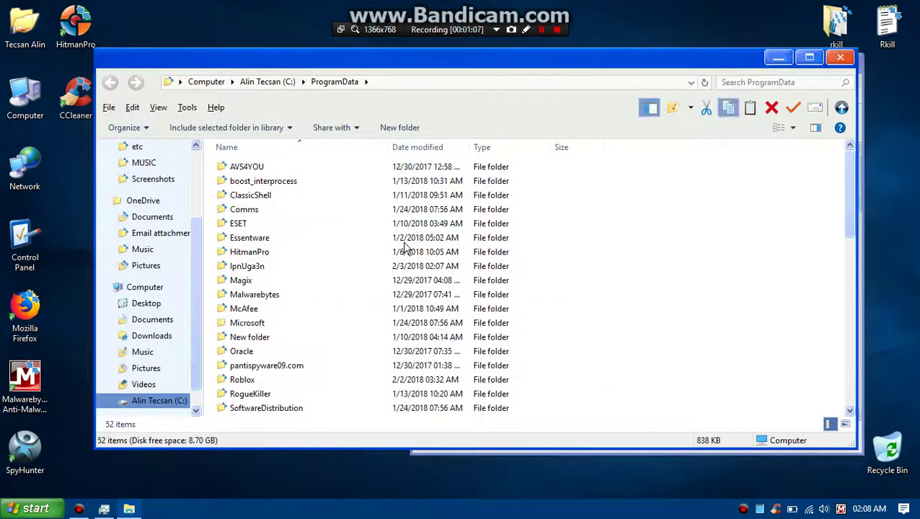
left_click(274, 274)
double_click(274, 274)
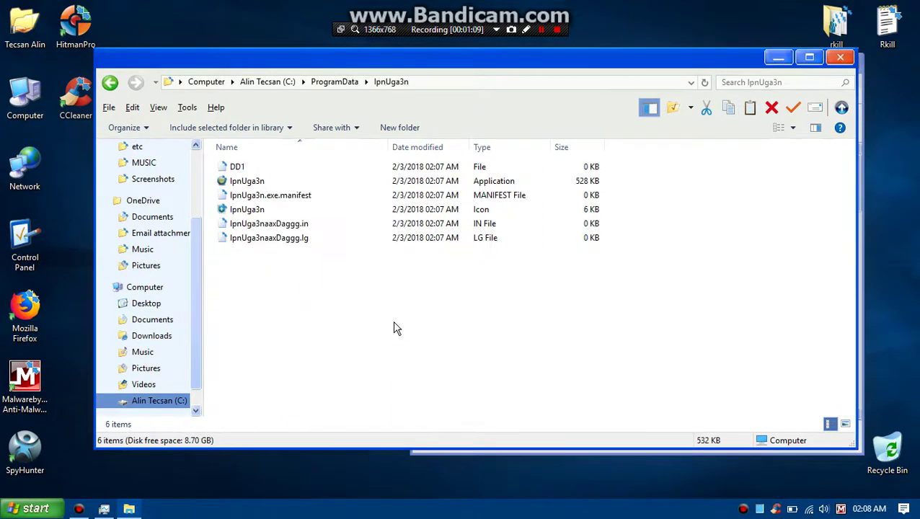
left_click_drag(360, 68, 343, 69)
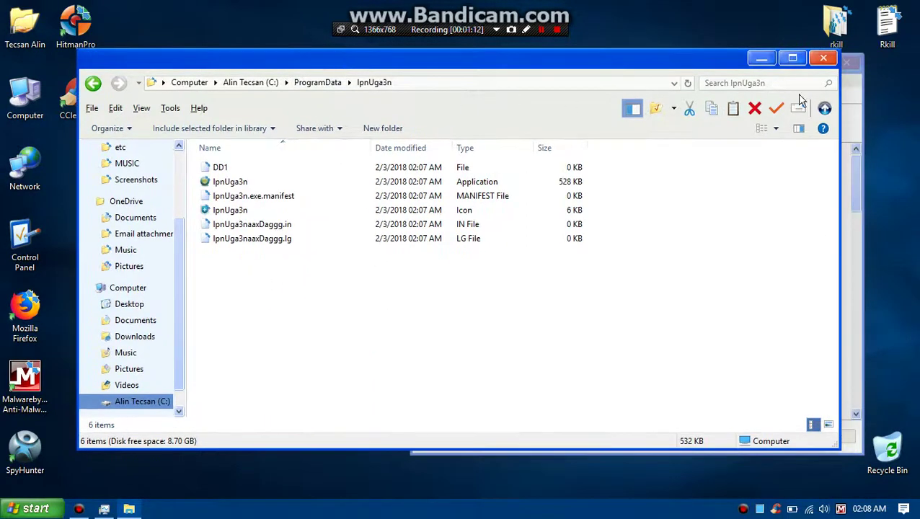
Step: End the 6E294C39A0417E0D7478540D8F63E588 background process in Task Manager and close Task Manager
key("ctrl+shift+Escape")
right_click(471, 267)
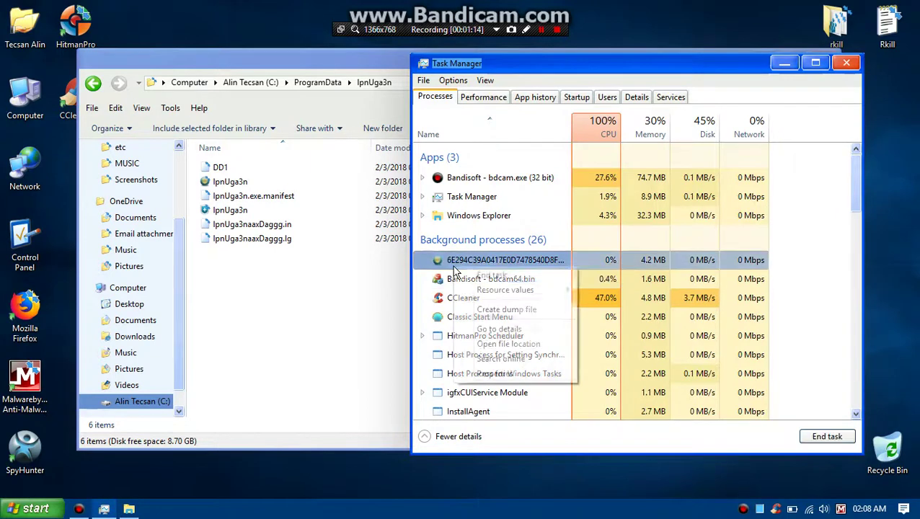
left_click(470, 275)
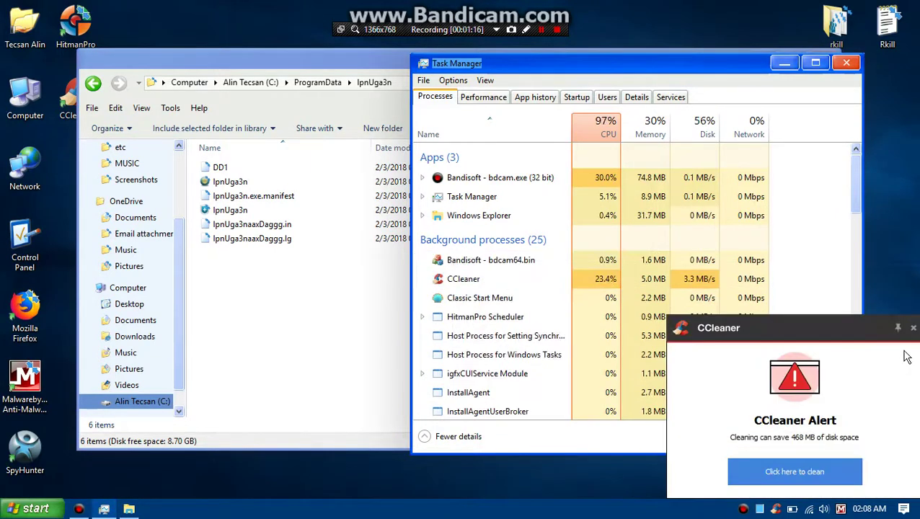
left_click(846, 63)
left_click_drag(644, 74, 665, 79)
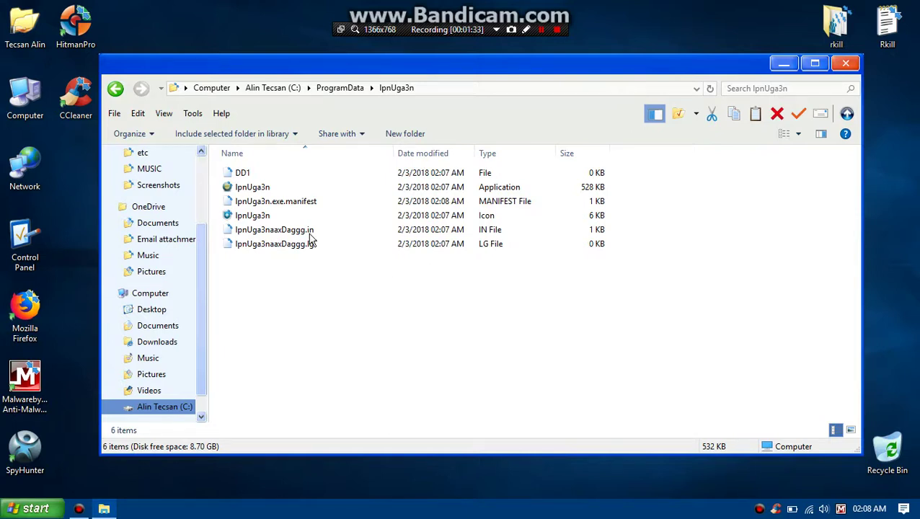
Step: Run the IpnUga3n application, ignore the Malwarebytes Anti-Malware detection, and minimize the folder window
double_click(292, 189)
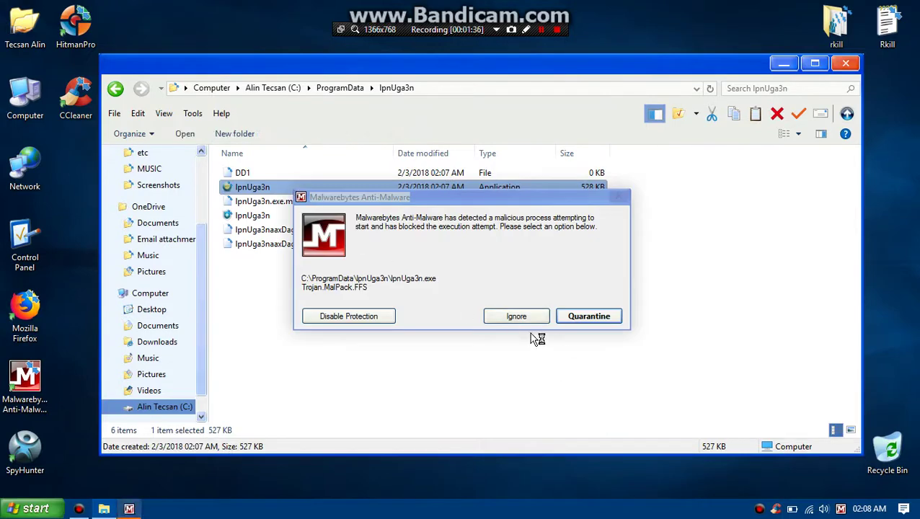
left_click(509, 321)
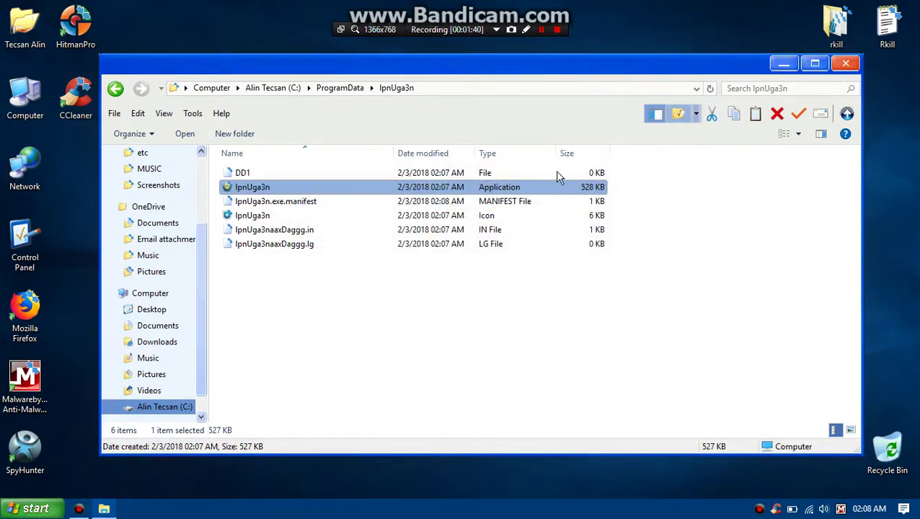
left_click(772, 68)
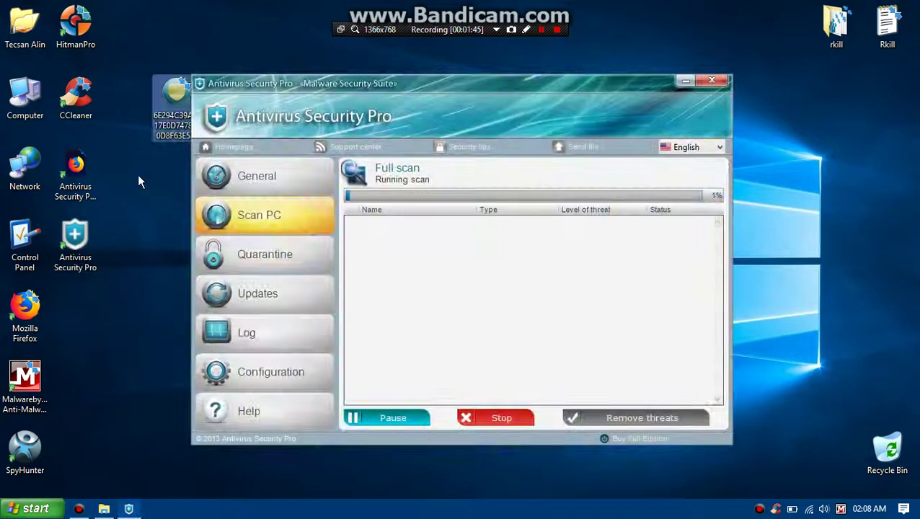
Step: Refresh the desktop and dismiss the Antivirus Security Pro webcam warning by continuing unprotected
right_click(138, 176)
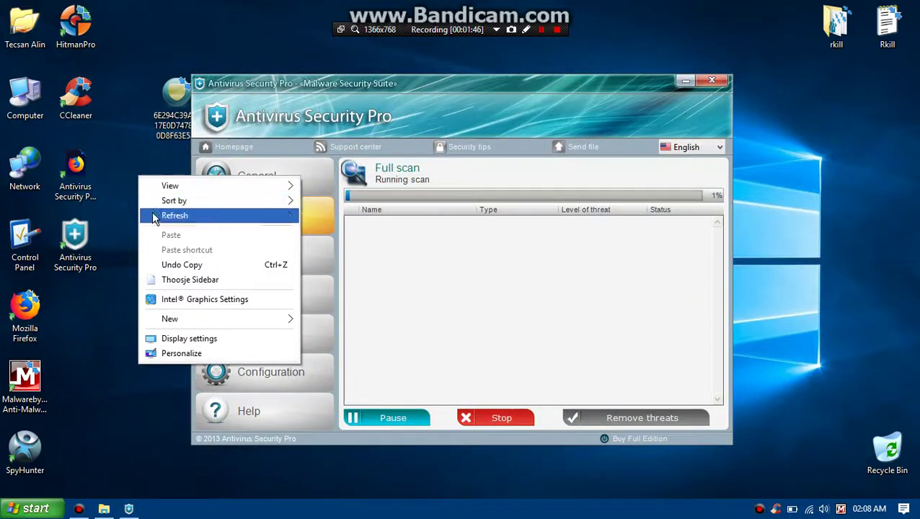
left_click(152, 214)
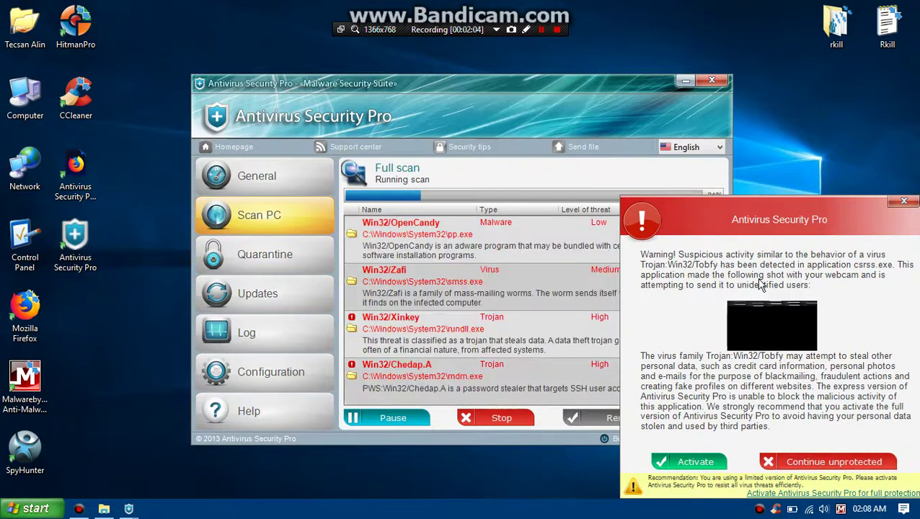
left_click(813, 461)
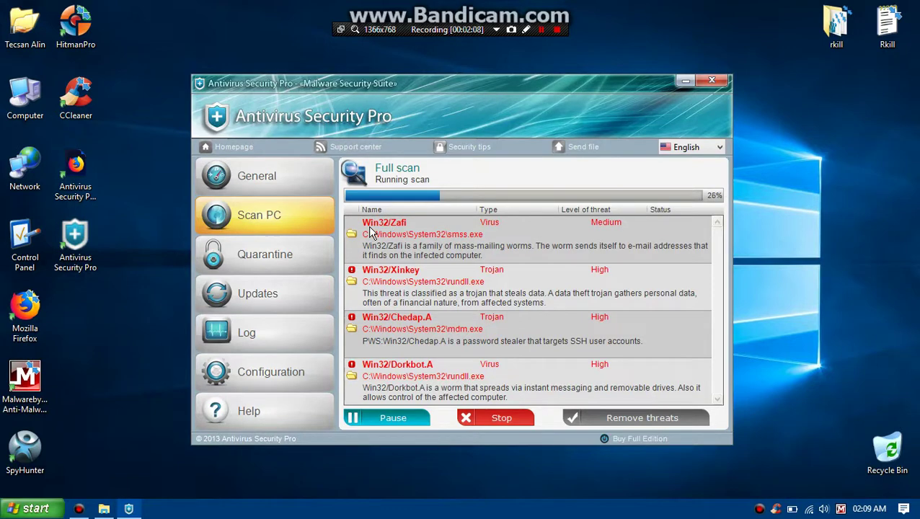
Step: Review the Quarantine, Updates, Log, Configuration and General pages of Antivirus Security Pro, closing the browser window that interrupts
left_click(286, 271)
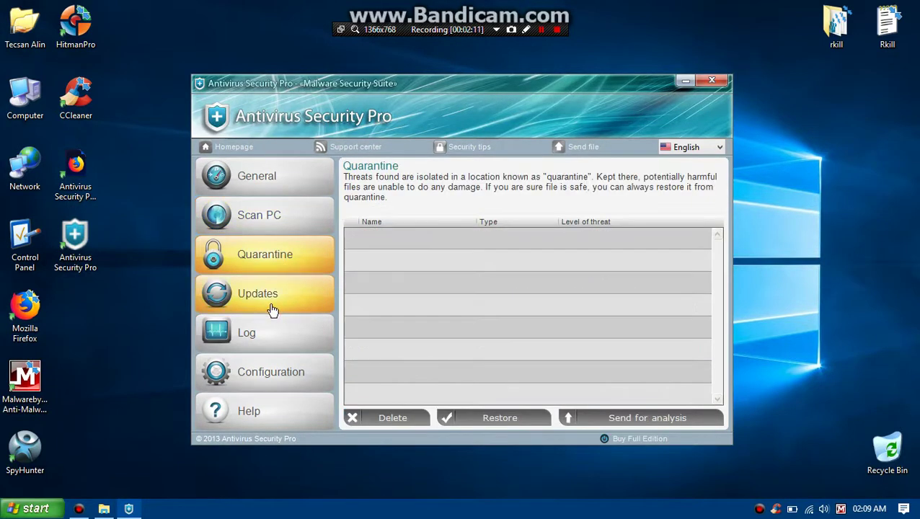
left_click(273, 309)
left_click(268, 346)
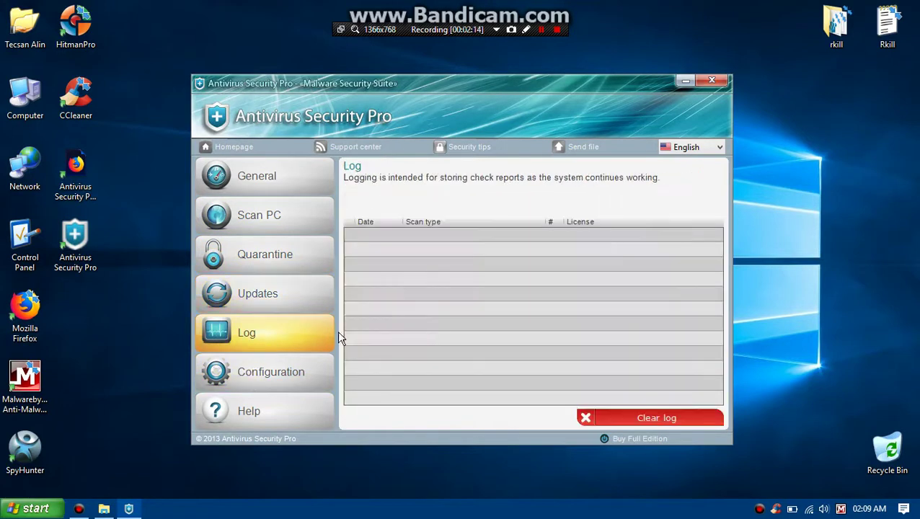
left_click(298, 387)
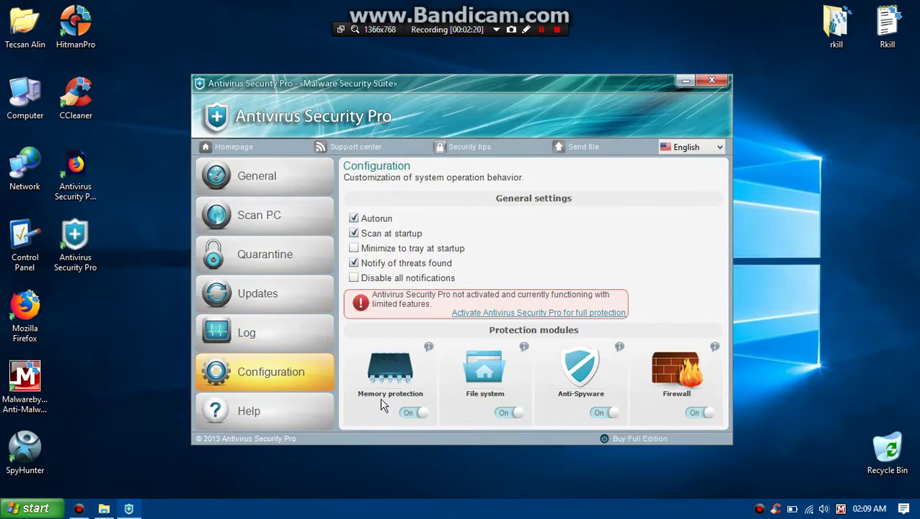
left_click(265, 193)
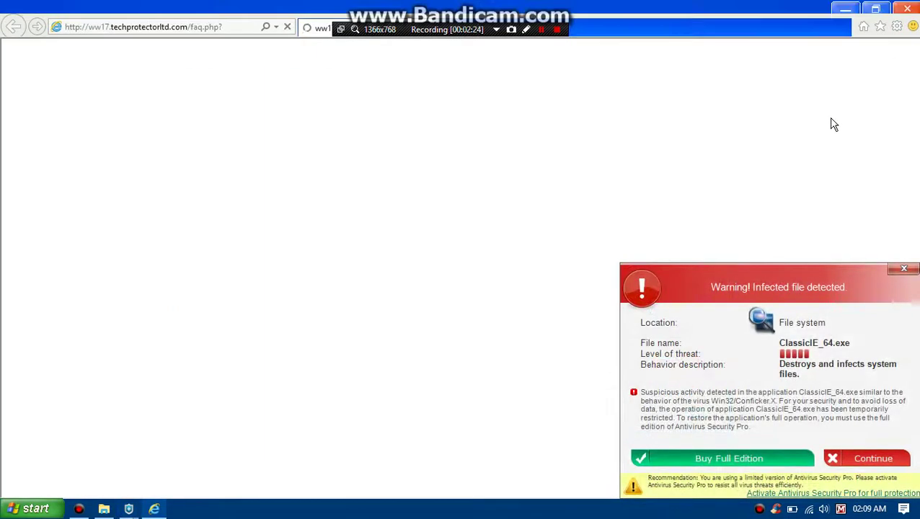
left_click(907, 9)
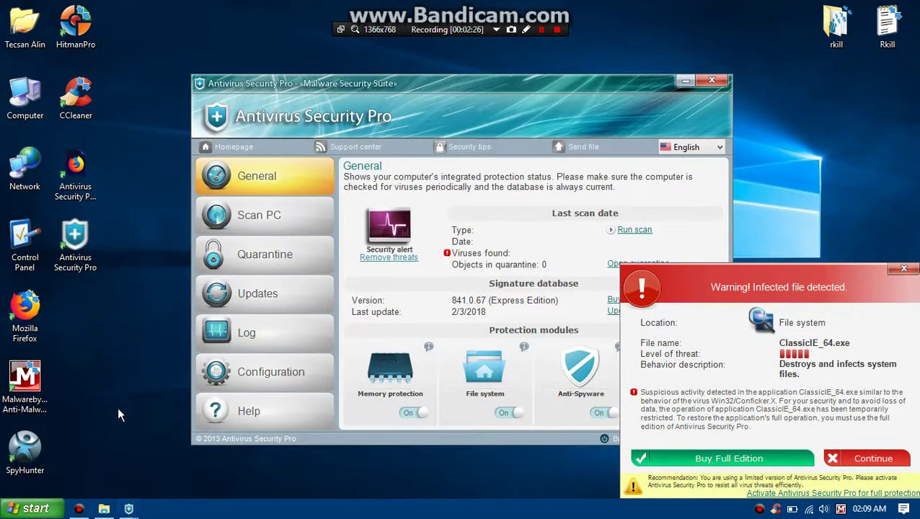
Step: Try to restore the minimized IpnUga3n folder window and check the running full scan on the Scan PC page
left_click(105, 509)
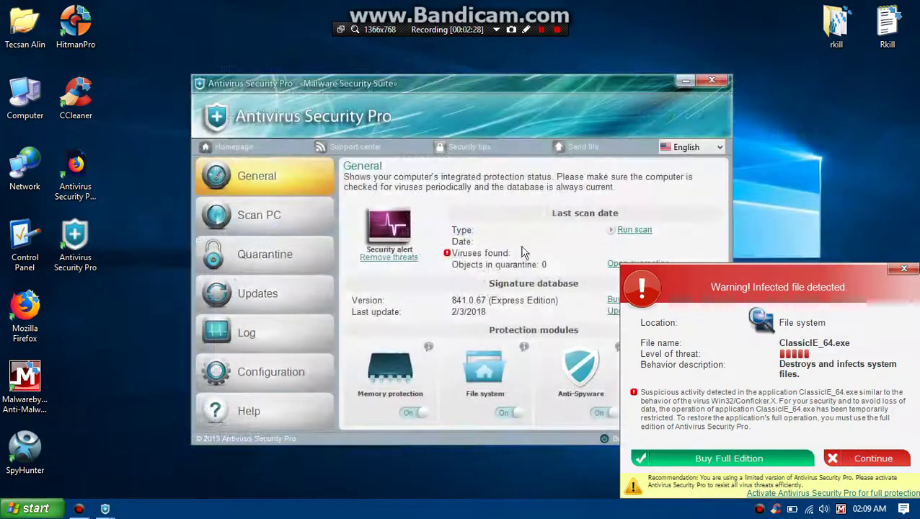
left_click(257, 215)
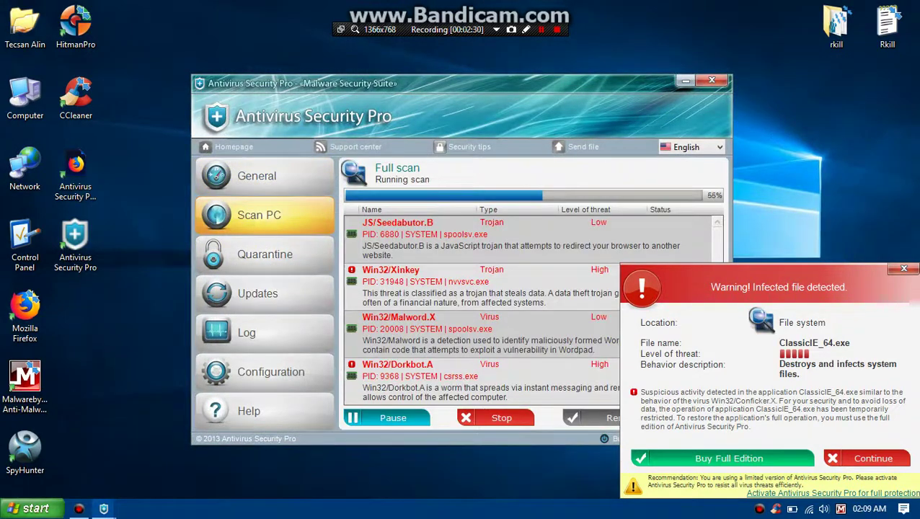
Step: Try to launch Task Manager and Mozilla Firefox while Antivirus Security Pro is running
right_click(409, 509)
left_click(460, 451)
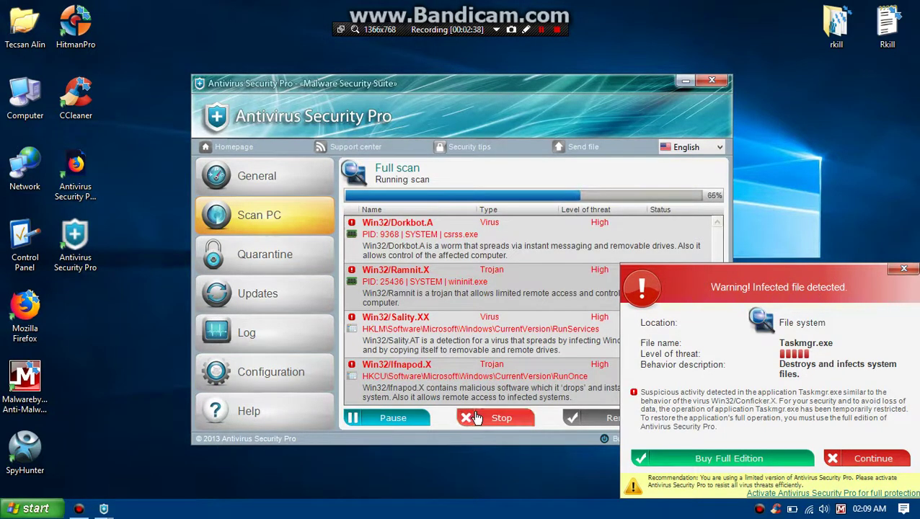
double_click(29, 317)
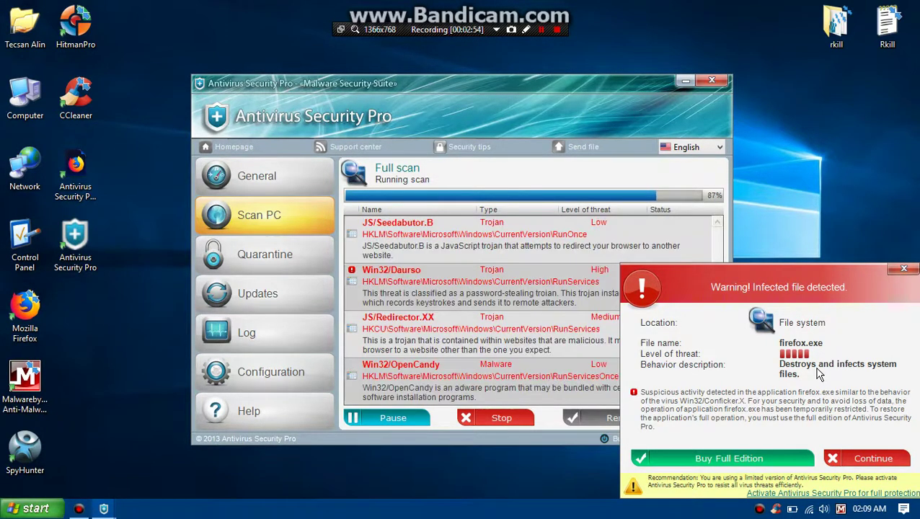
Step: Launch Internet Explorer by running iexplore and dismiss the scan threats alert by continuing without repair
key("super+r")
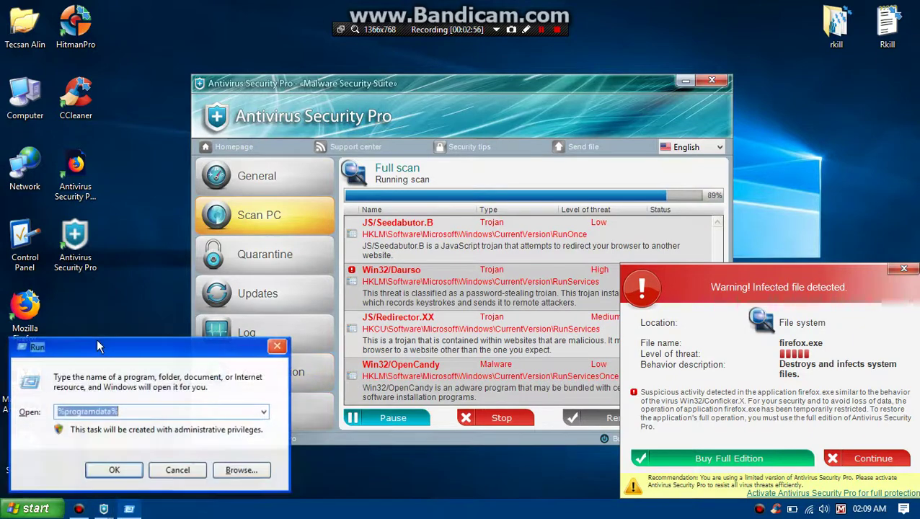
type("iexplore")
key("Return")
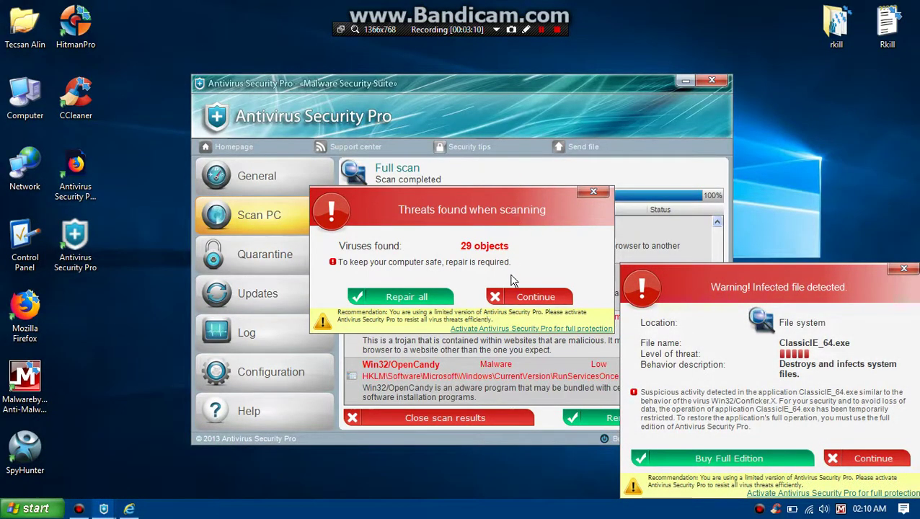
left_click(528, 297)
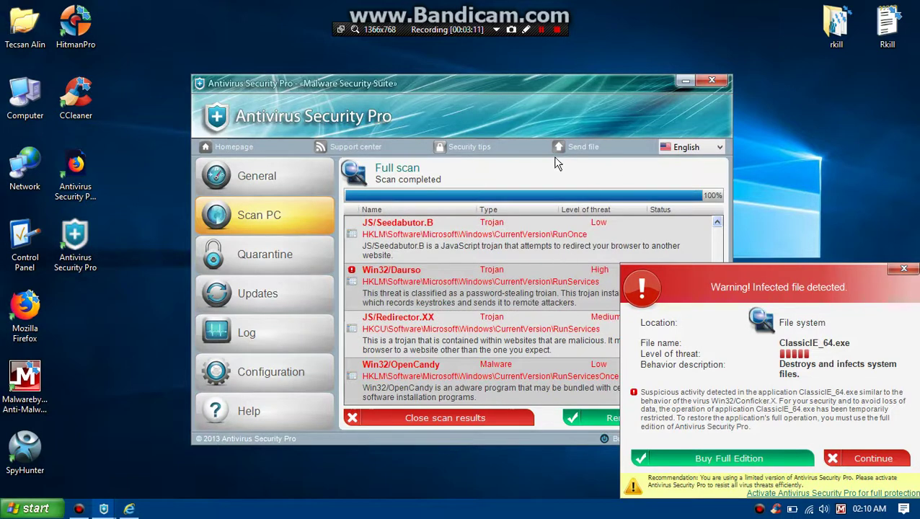
Step: Review the Log, Updates and Quarantine pages of Antivirus Security Pro
left_click(280, 304)
left_click(278, 334)
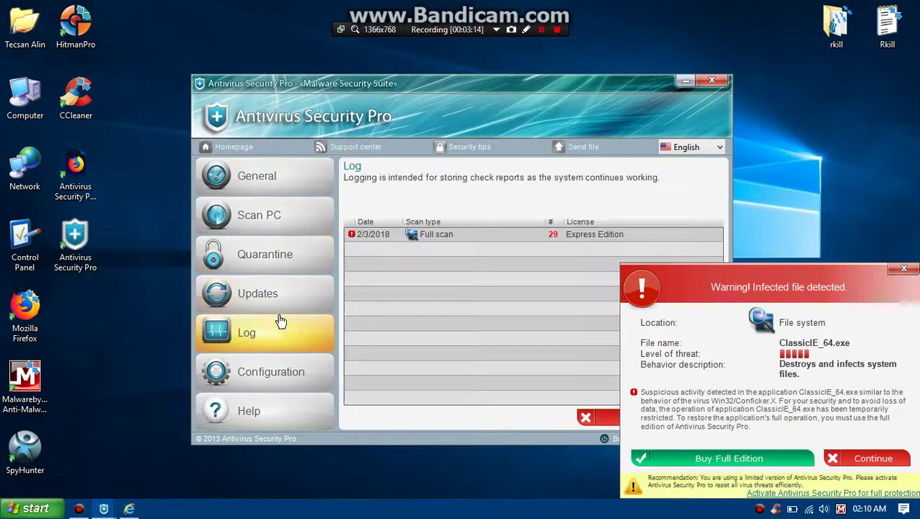
left_click(282, 264)
left_click(306, 320)
left_click(245, 287)
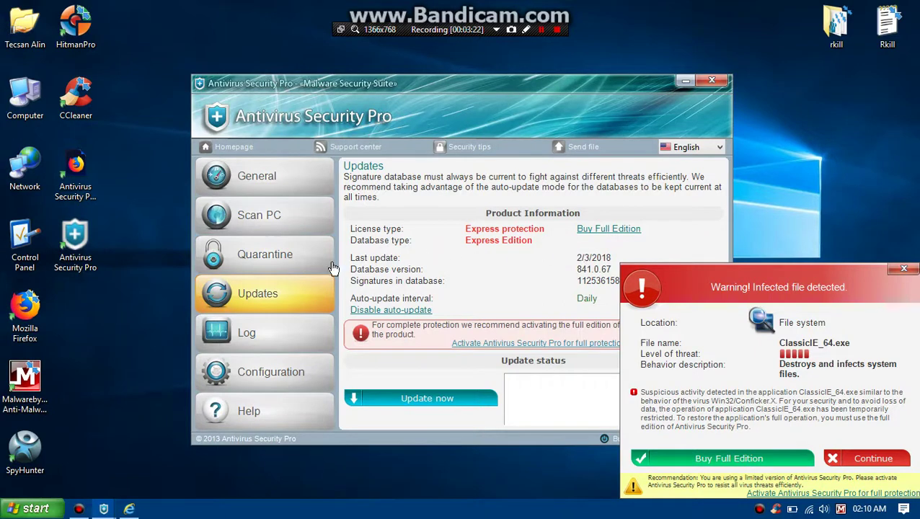
left_click(294, 263)
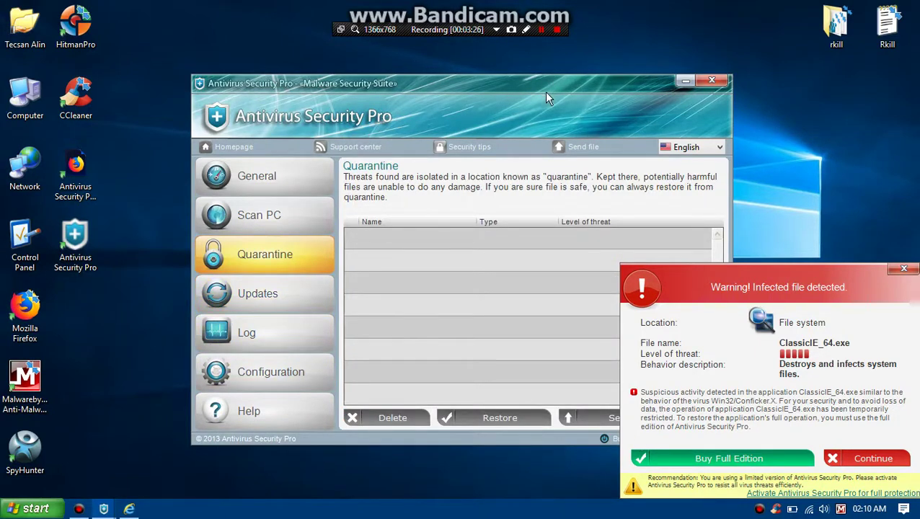
Step: Reposition the Antivirus Security Pro window on the desktop, then view and minimize the Internet Explorer window
left_click_drag(546, 97, 470, 93)
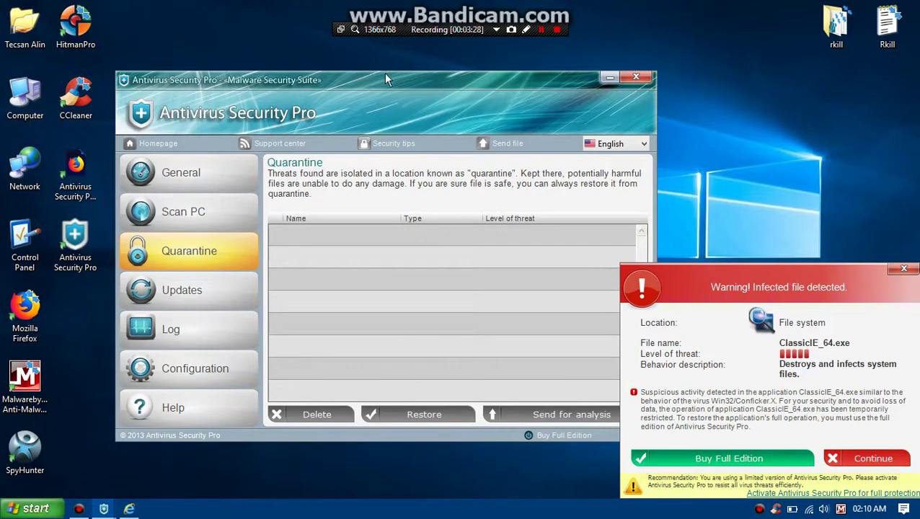
left_click_drag(383, 77, 451, 72)
left_click(136, 510)
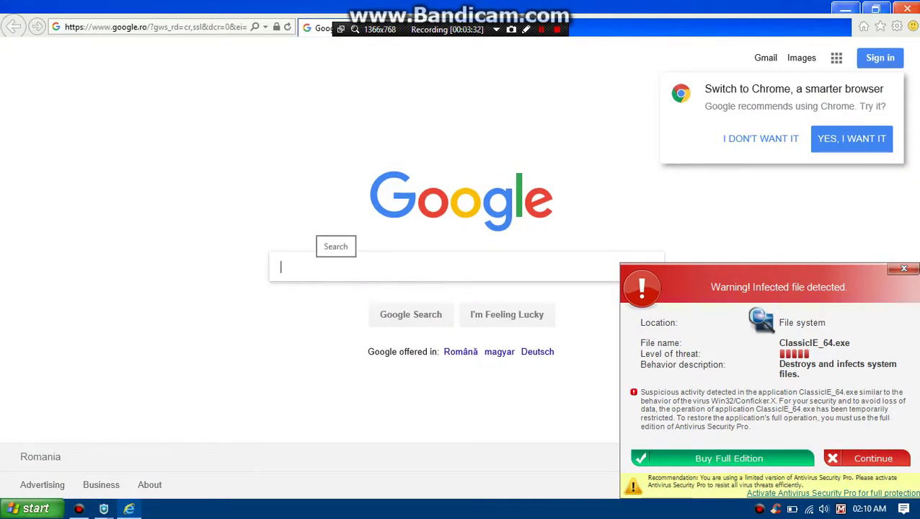
left_click(845, 9)
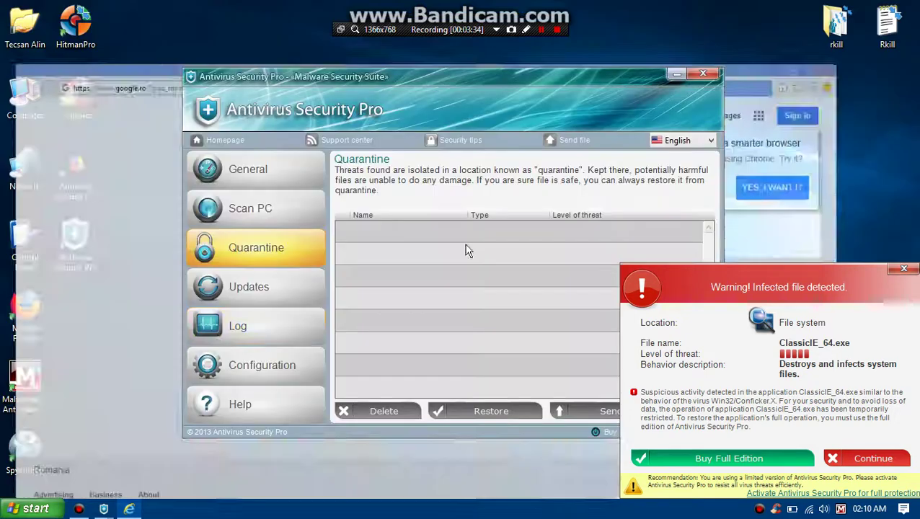
Step: Try to run a web search phrase from the Run dialog, copy the phrase and cancel the dialog
key("super+r")
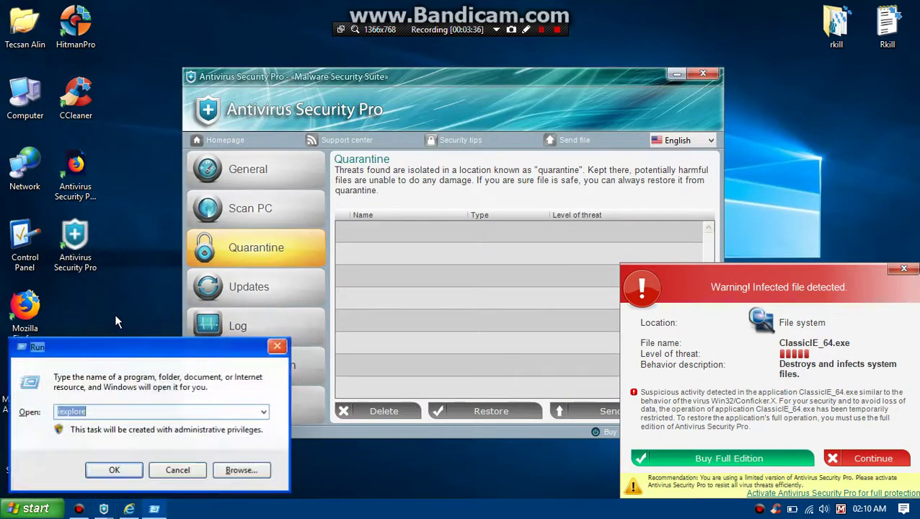
type("sexy egg")
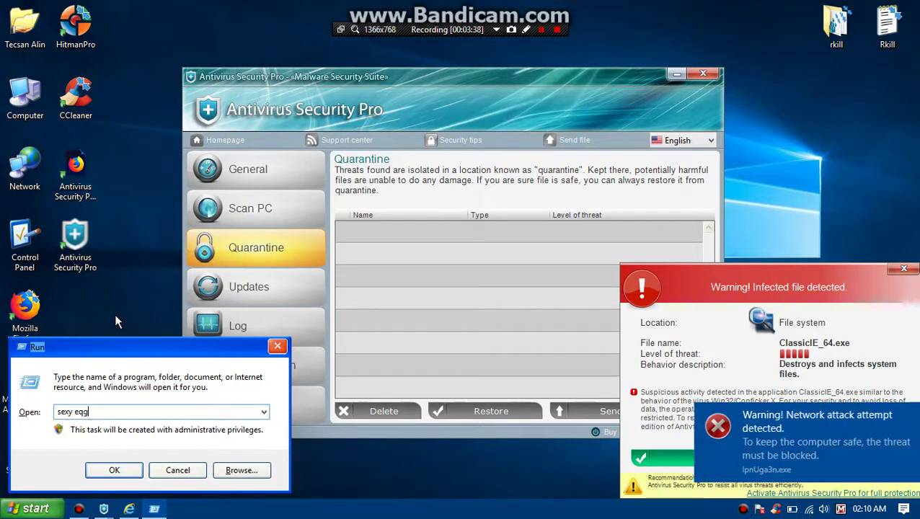
key("Return")
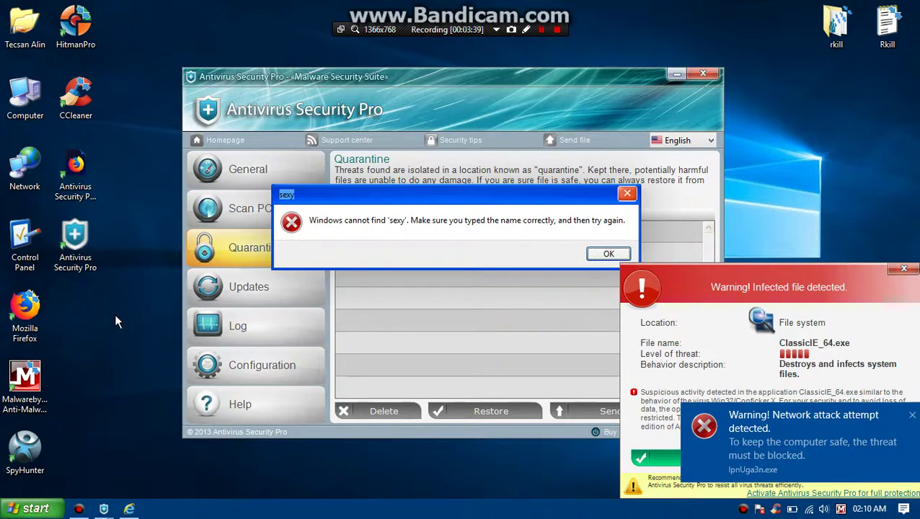
key("Return")
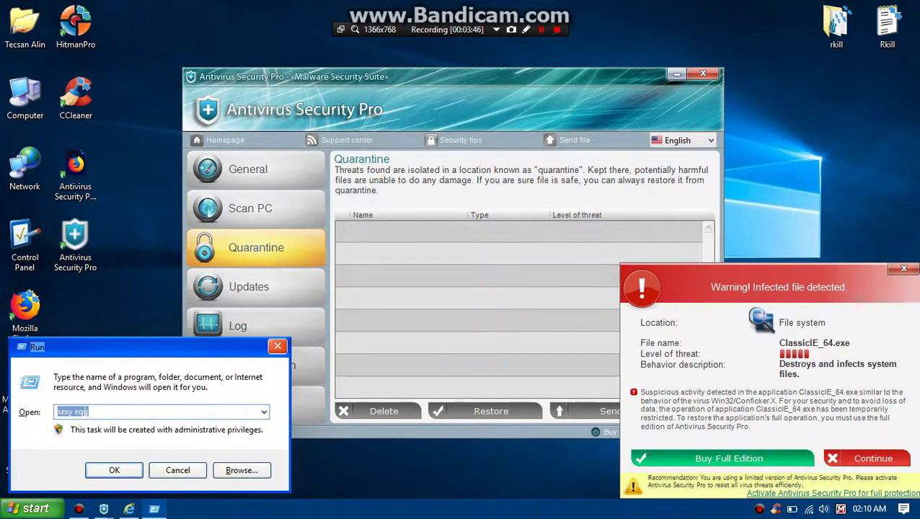
right_click(85, 412)
left_click(133, 264)
left_click(177, 470)
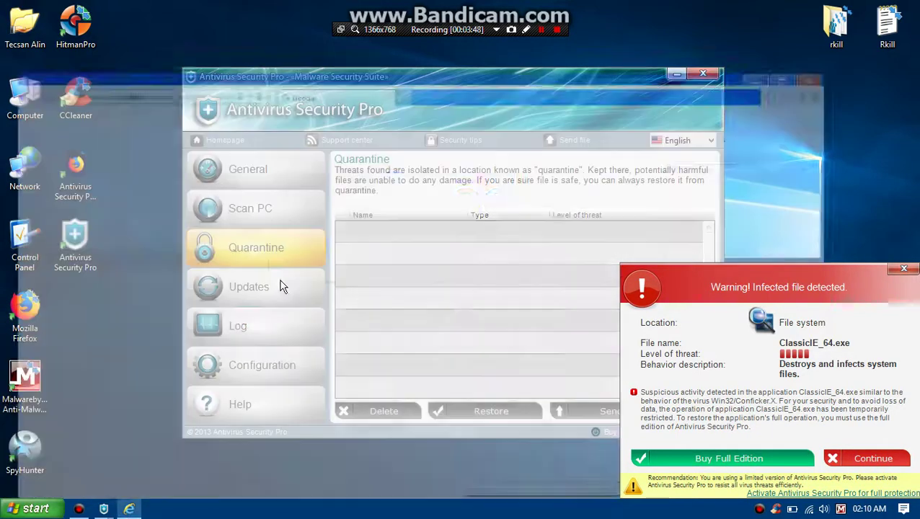
Step: Search Google for the copied phrase in Internet Explorer, ignore the harmful-site warning and minimize the browser
key("ctrl+v")
key("Return")
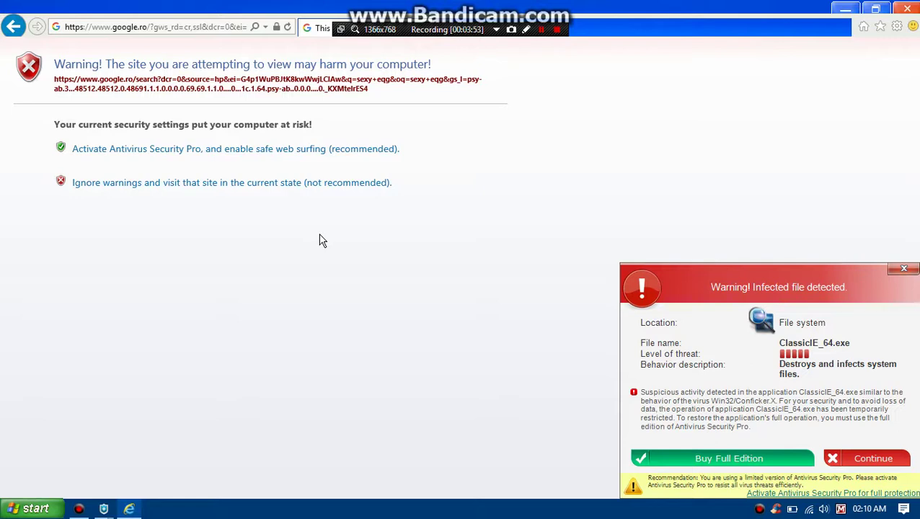
left_click(302, 183)
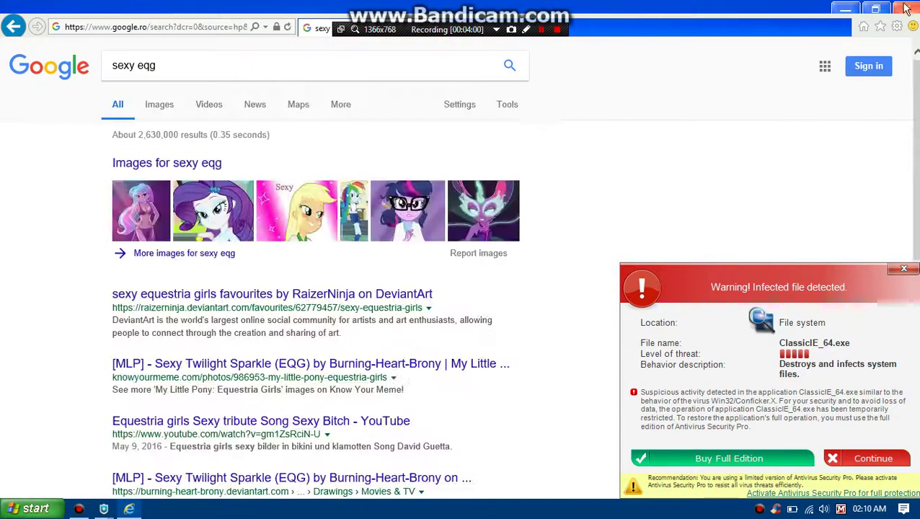
left_click(855, 8)
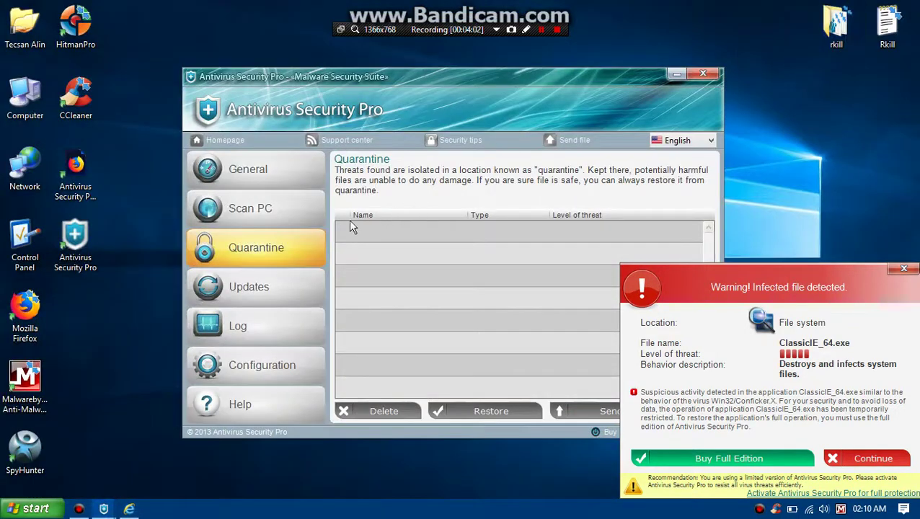
Step: Return to the full scan results and try to open the homepage, dismissing the infected-file warnings by continuing
left_click(856, 461)
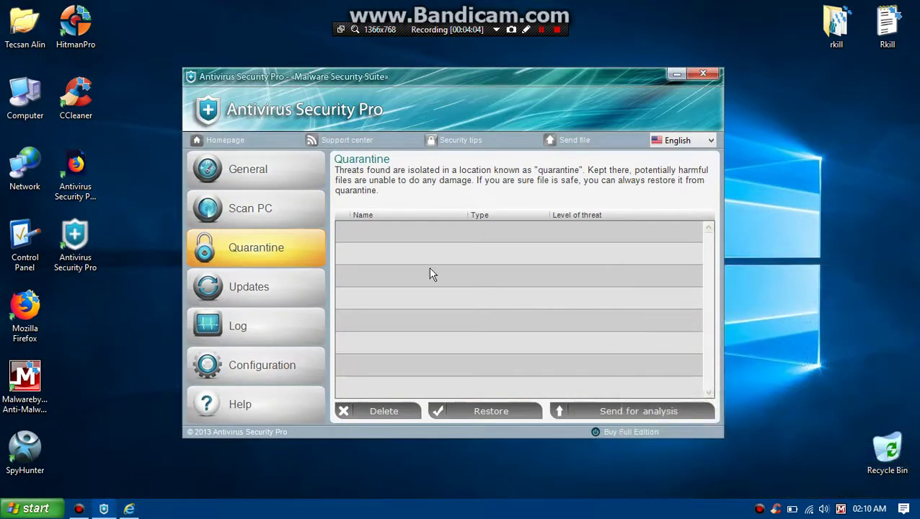
left_click(256, 206)
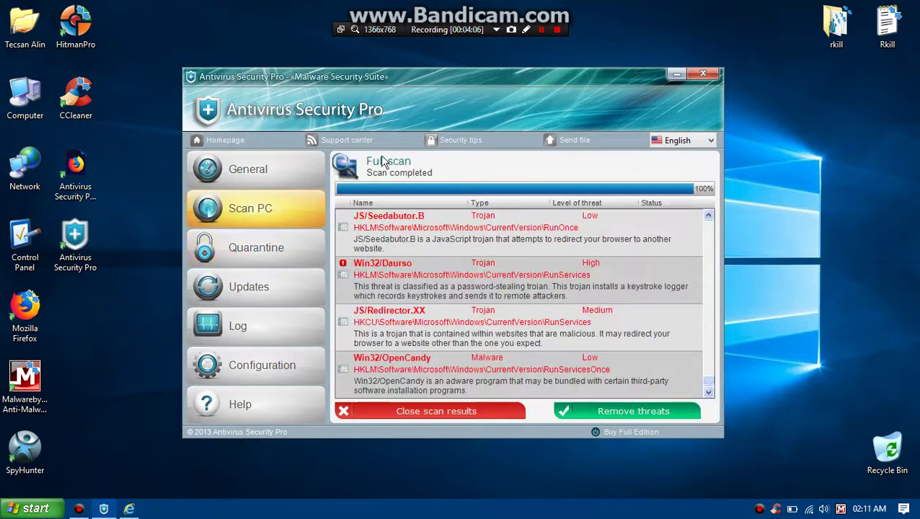
left_click(223, 140)
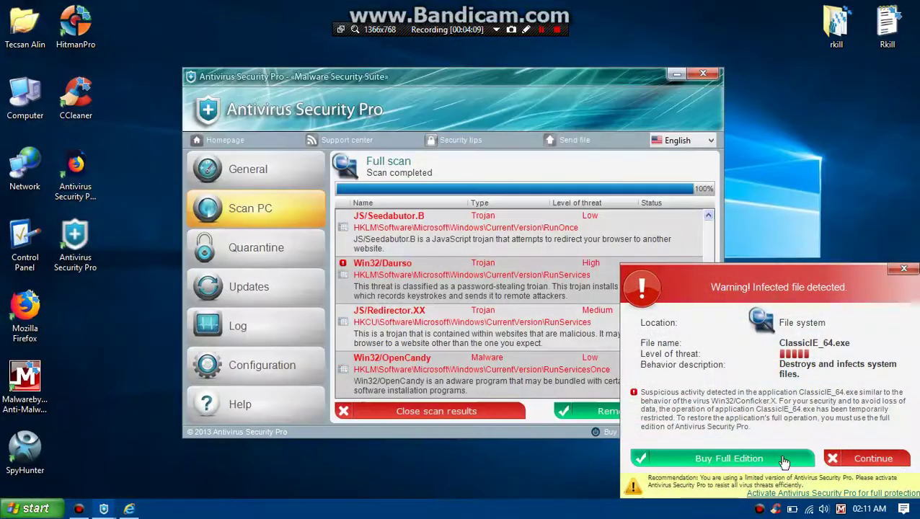
left_click(855, 459)
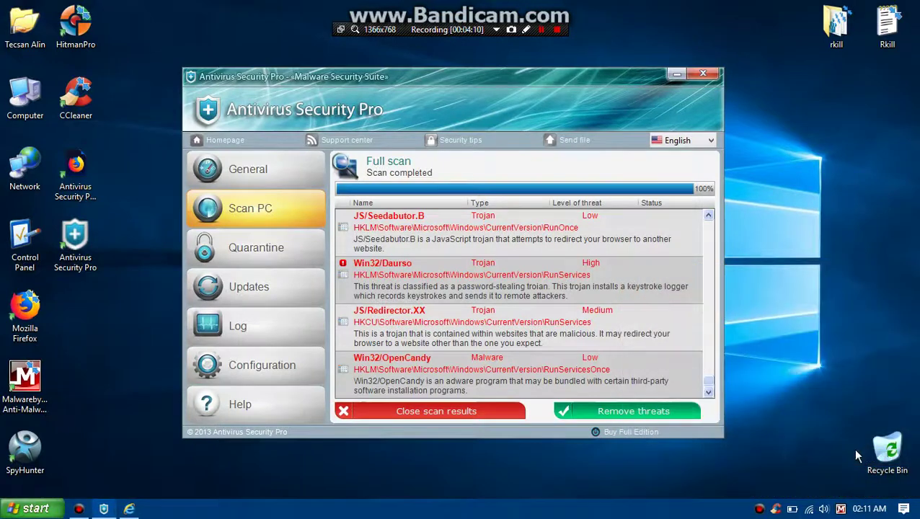
Step: Remove the threats found by the full scan, open the full-edition payment page and proceed unprotected without buying
left_click(612, 416)
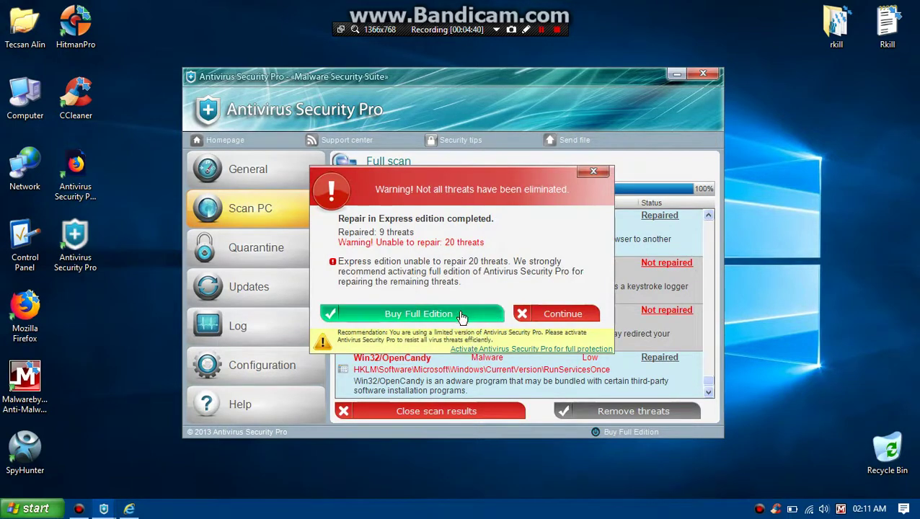
left_click(462, 316)
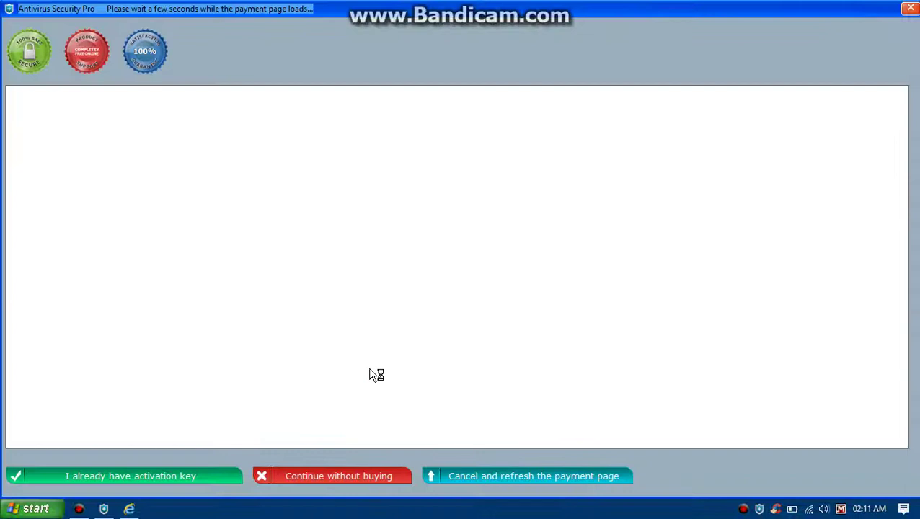
left_click(352, 477)
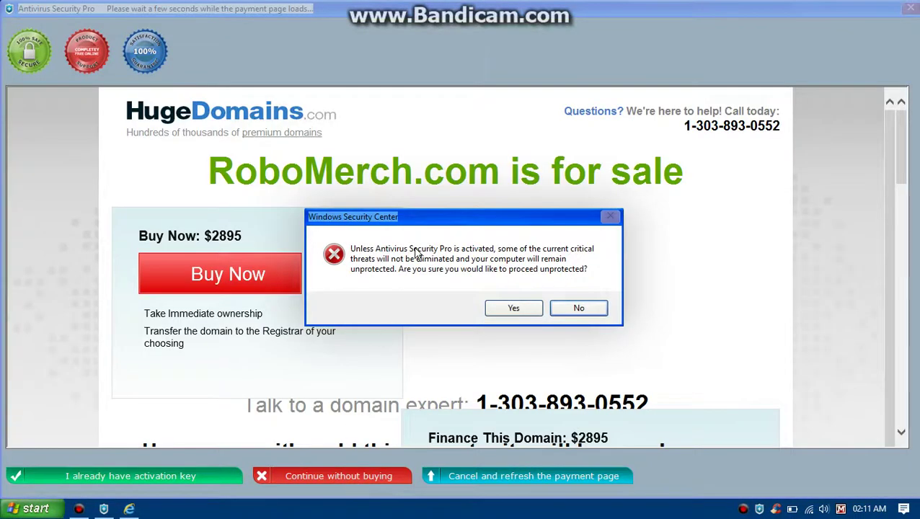
left_click(513, 309)
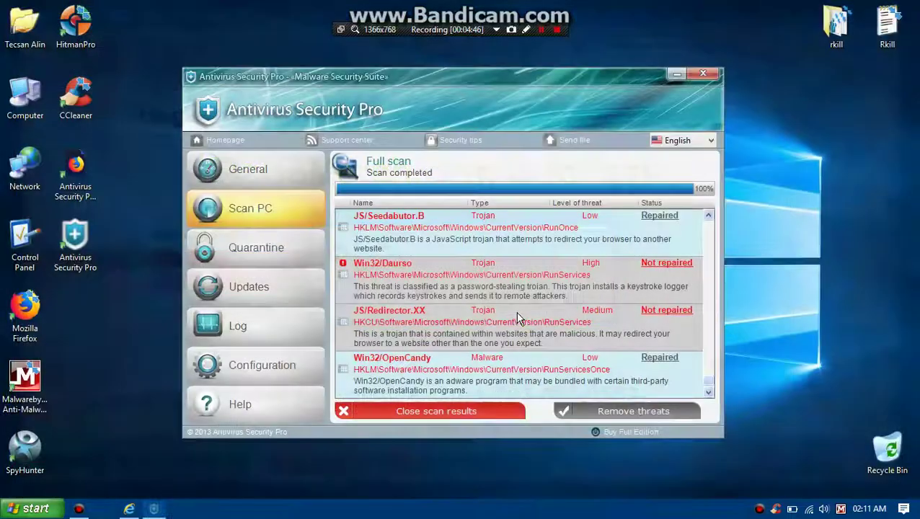
Step: Close the full scan results and review the General, Quarantine and Scan PC pages
left_click(480, 414)
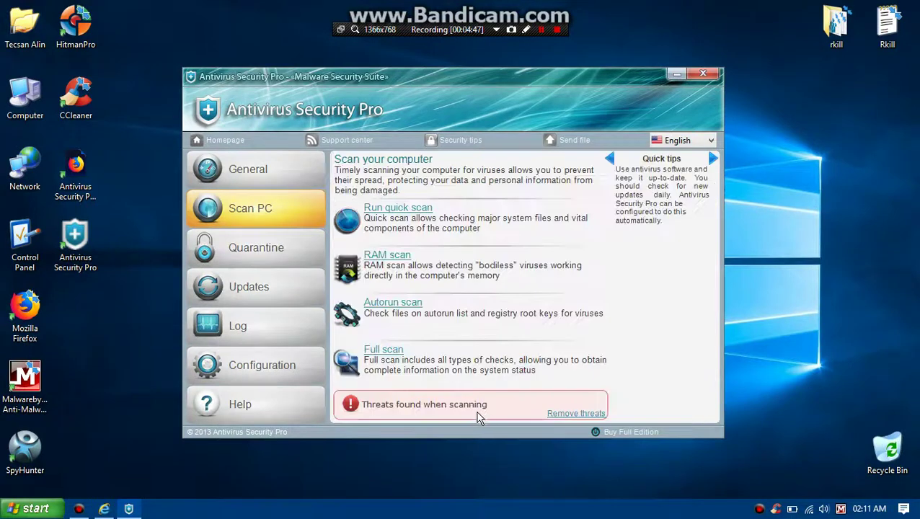
left_click(292, 180)
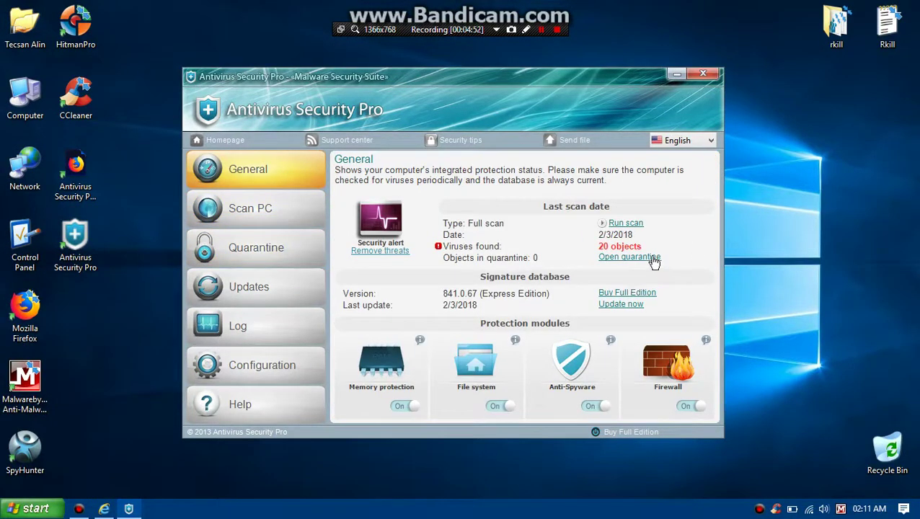
left_click(628, 257)
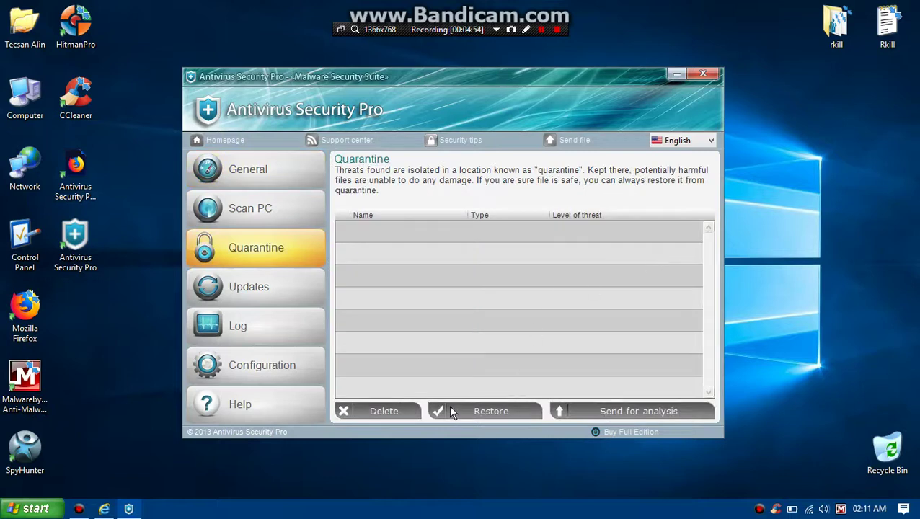
left_click(270, 177)
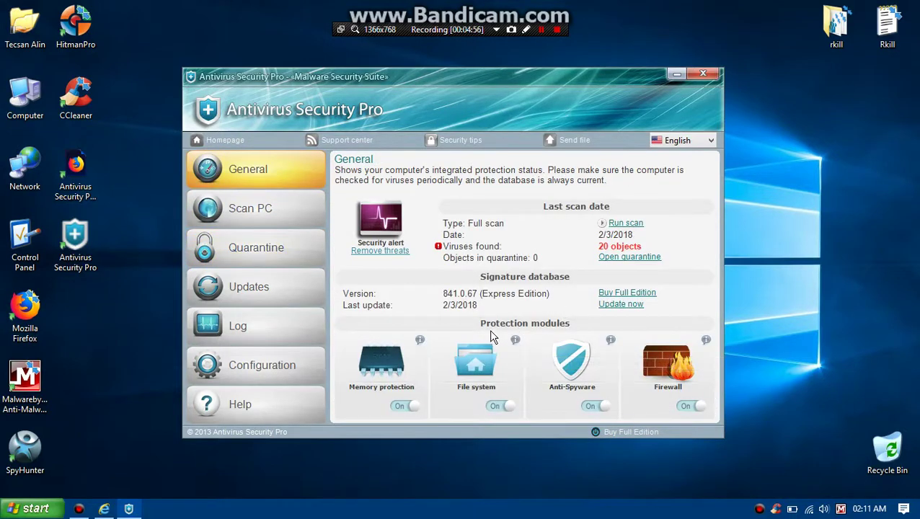
left_click(274, 218)
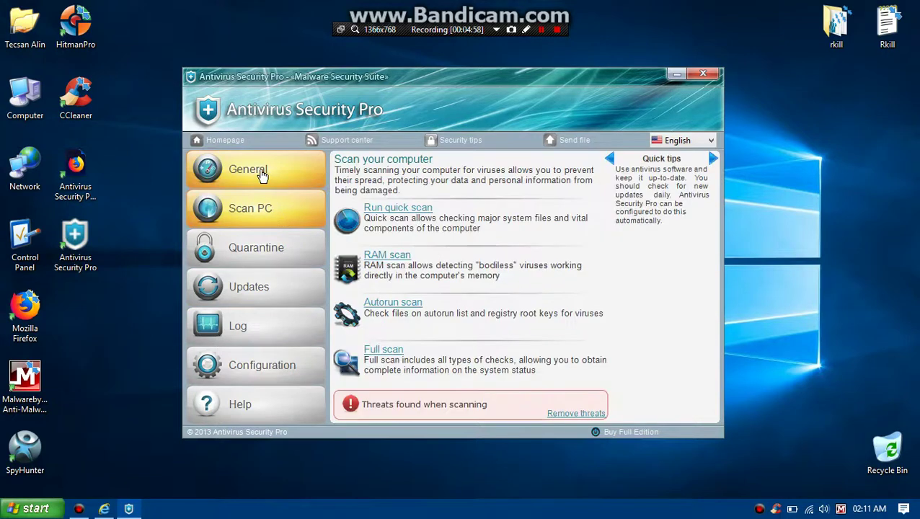
left_click(259, 174)
left_click(256, 206)
left_click(258, 177)
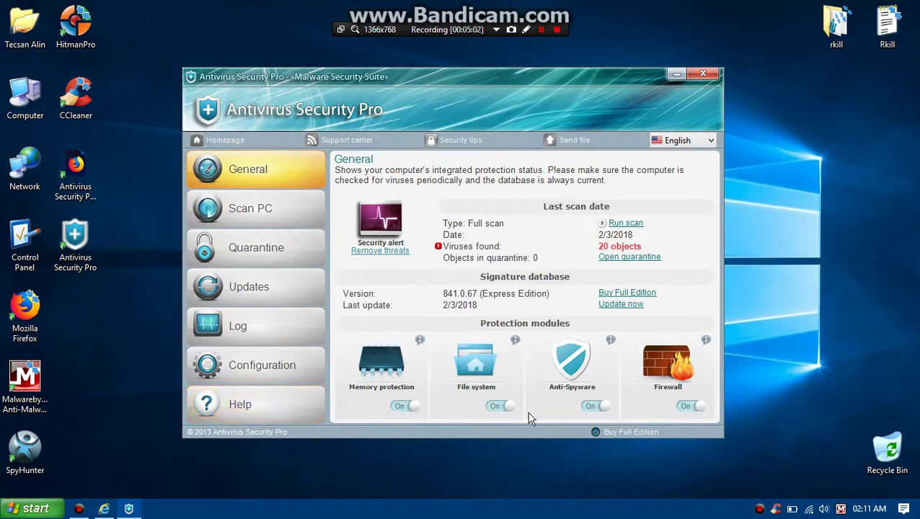
Step: Open the full-edition purchase page from General and try to activate the program by pasting an activation key
left_click(614, 293)
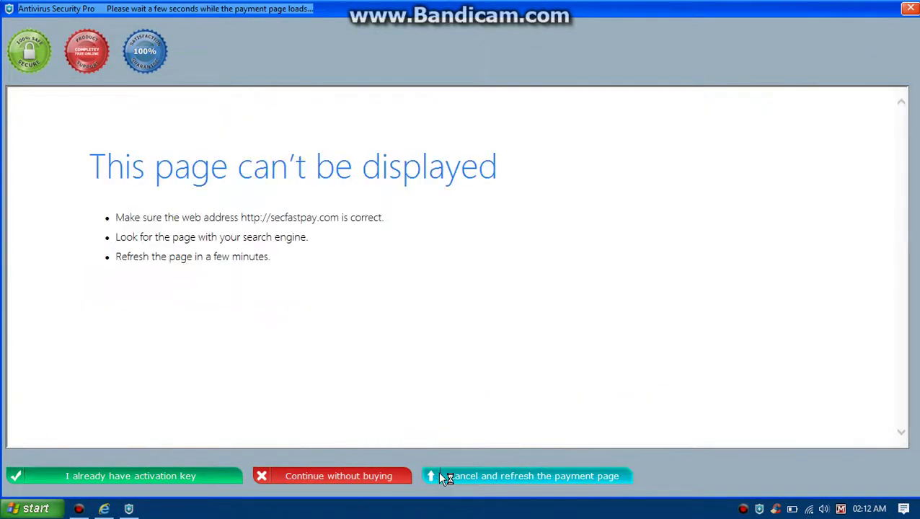
left_click(119, 477)
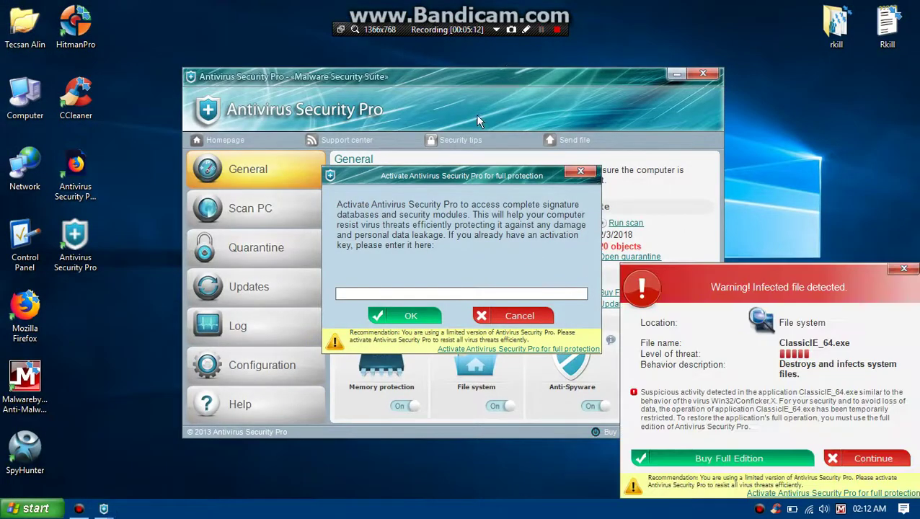
right_click(461, 293)
left_click(434, 354)
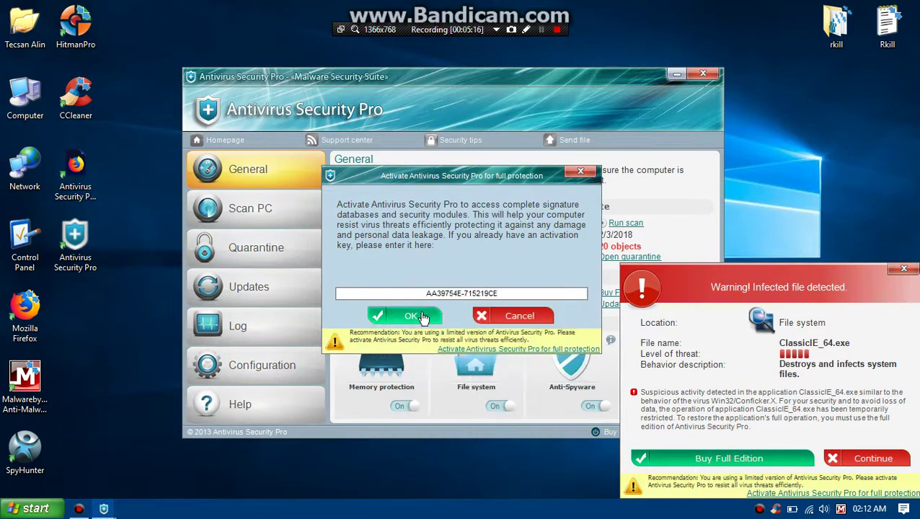
left_click(423, 317)
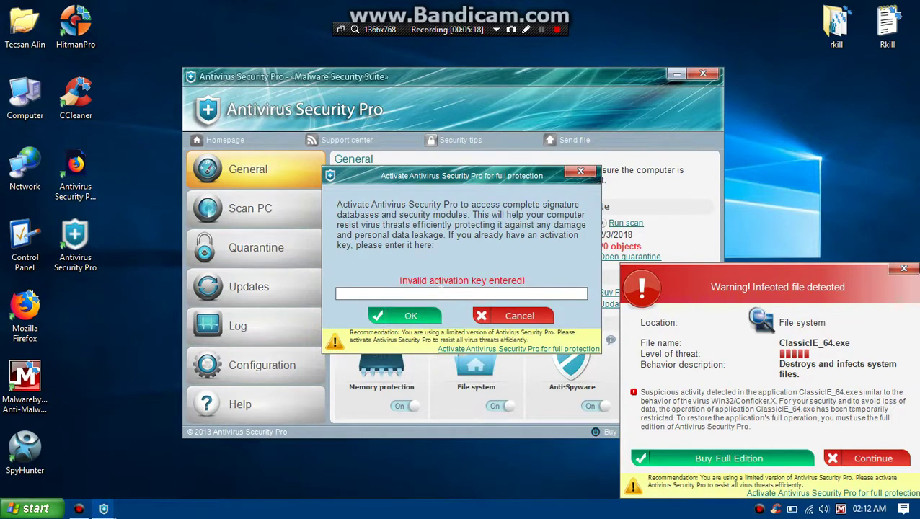
Step: Try to activate the program by pasting the activation key again, and proceed unprotected from the payment page
right_click(441, 288)
left_click(493, 353)
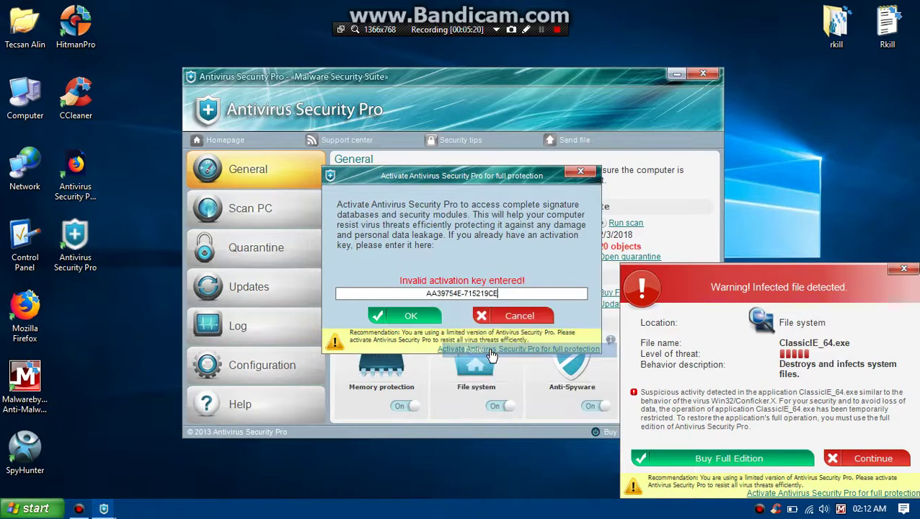
left_click(420, 318)
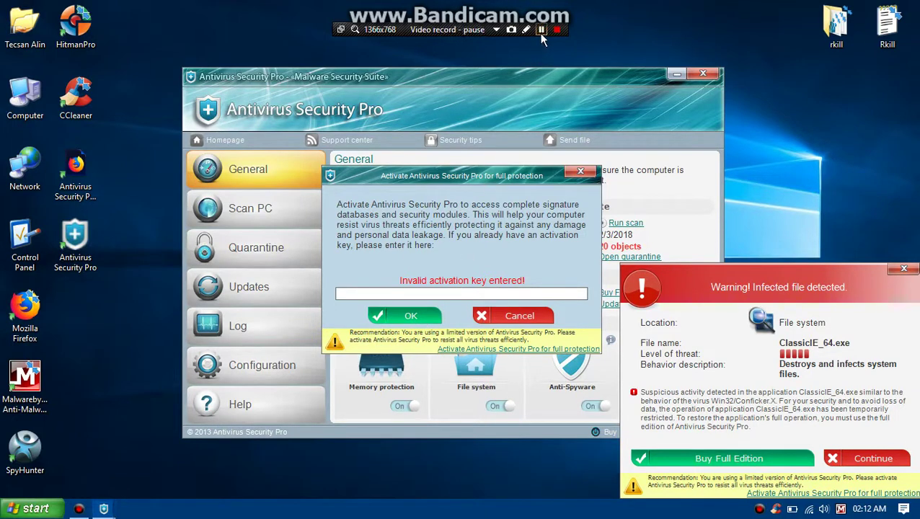
left_click(507, 336)
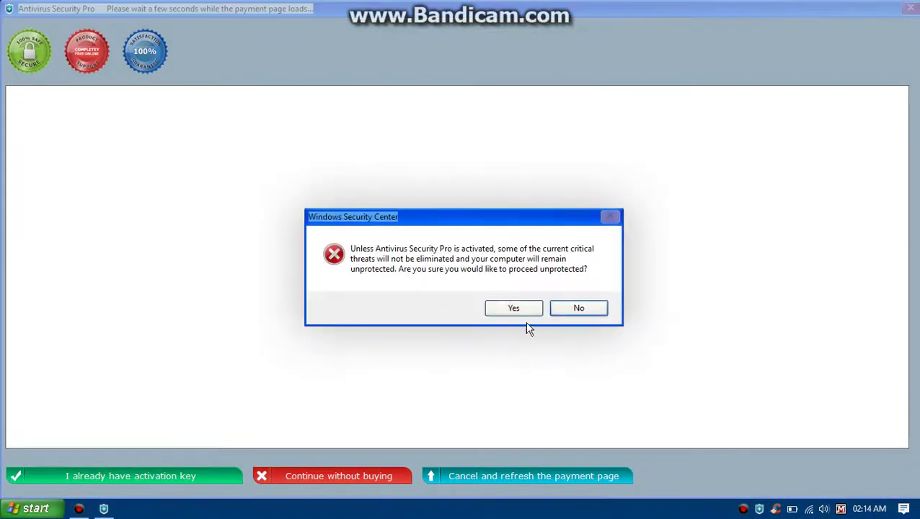
left_click(499, 311)
Step: Review the Quarantine, Updates, Log and Configuration pages of Antivirus Security Pro
left_click(258, 253)
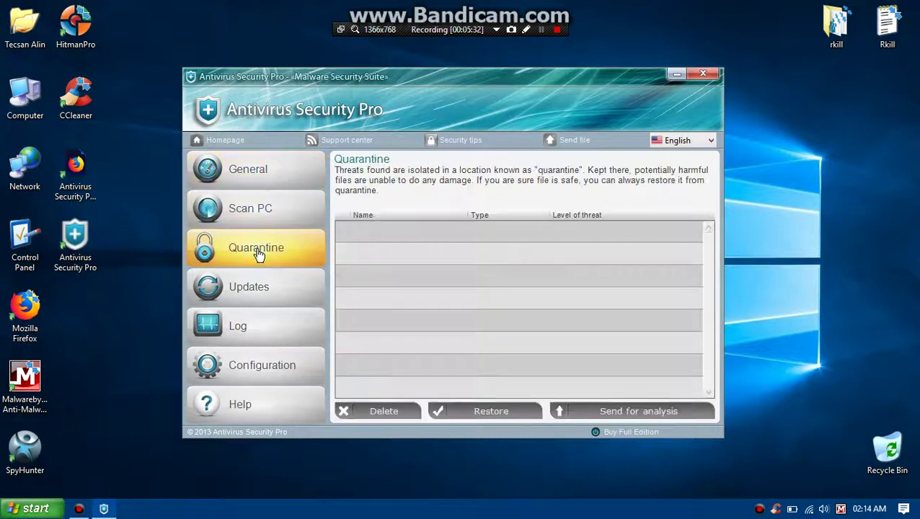
left_click(247, 299)
left_click(259, 383)
left_click(247, 283)
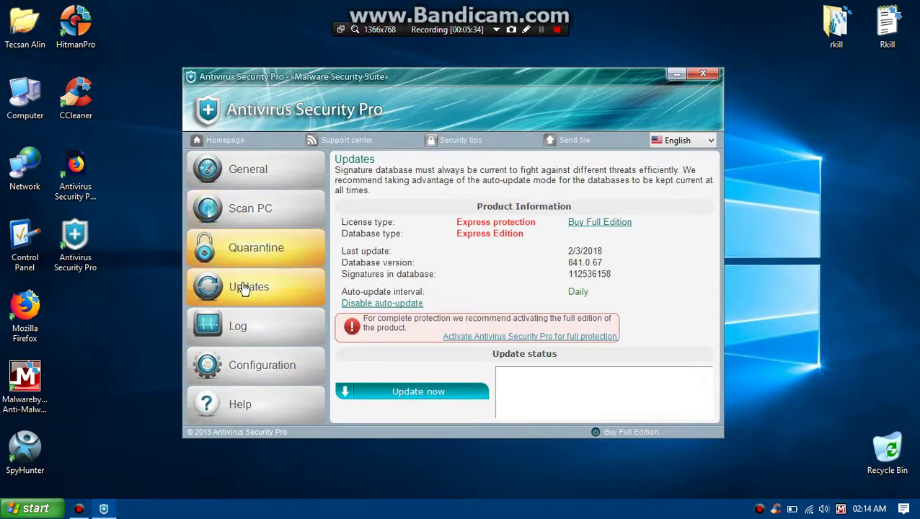
left_click(252, 333)
left_click(254, 374)
Step: Try to enable Scan at startup, continue past the payment page without buying, and return to the Scan PC page
left_click(346, 228)
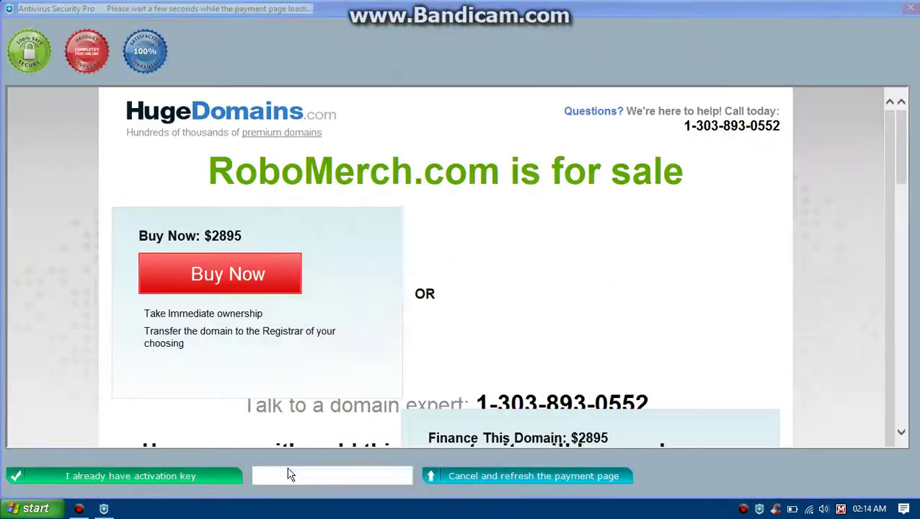
left_click(290, 474)
left_click(511, 308)
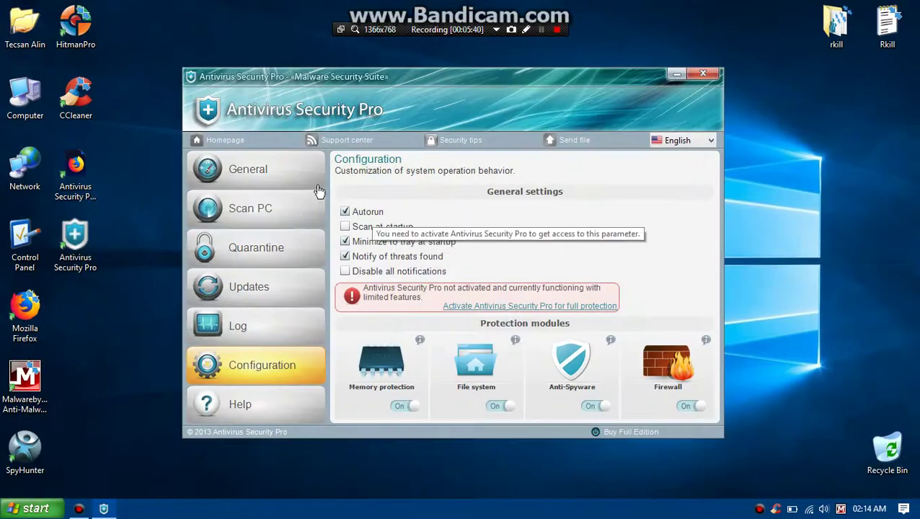
left_click(288, 175)
left_click(281, 211)
Step: Open the Downloads folder in a Computer window and minimize the window
double_click(22, 93)
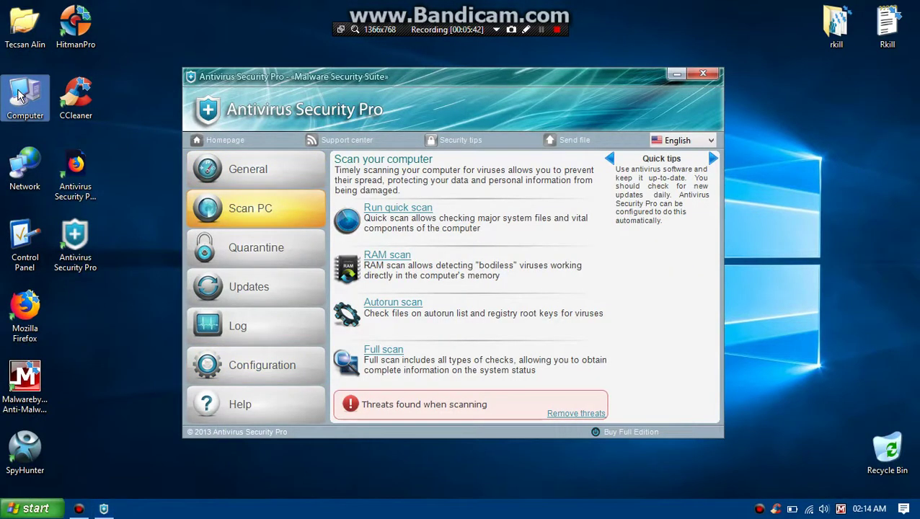
scroll(108, 213, "up", 1)
scroll(108, 213, "up", 1)
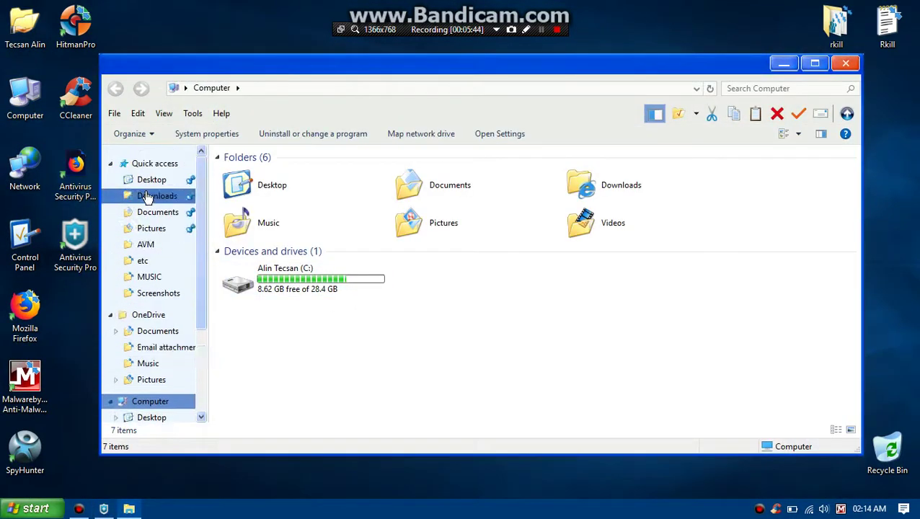
left_click(148, 195)
scroll(721, 288, "down", 2)
left_click(784, 65)
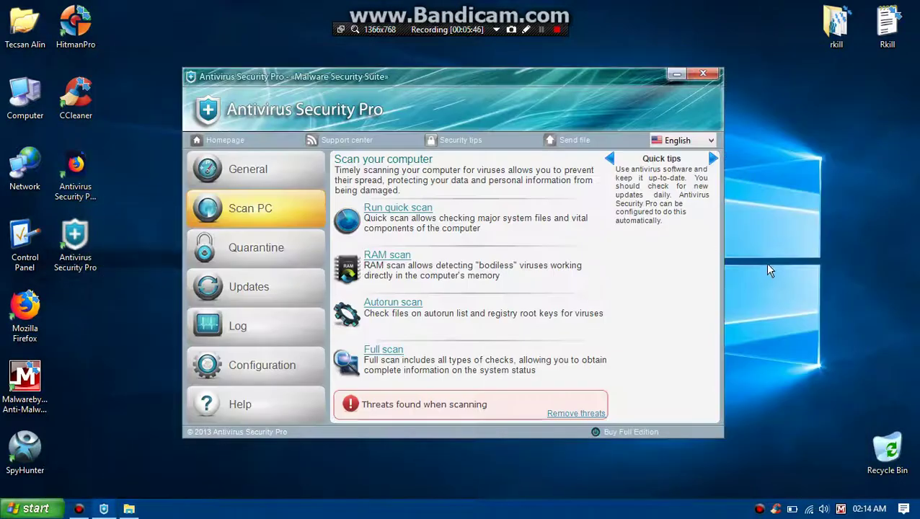
Step: Try to launch regedit, taskmgr and cmd one after another through the Run dialog
key("super+r")
type("re")
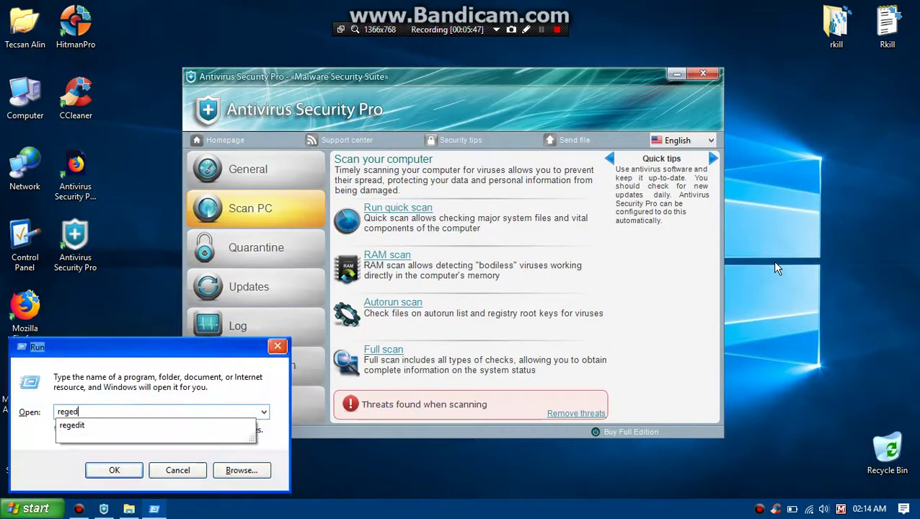
type("gedit")
key("Return")
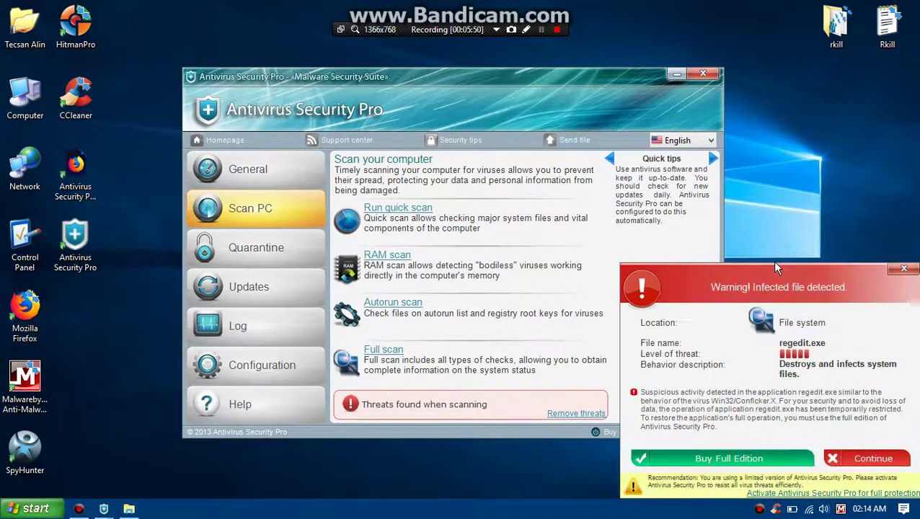
key("super+r")
type("taskmgr")
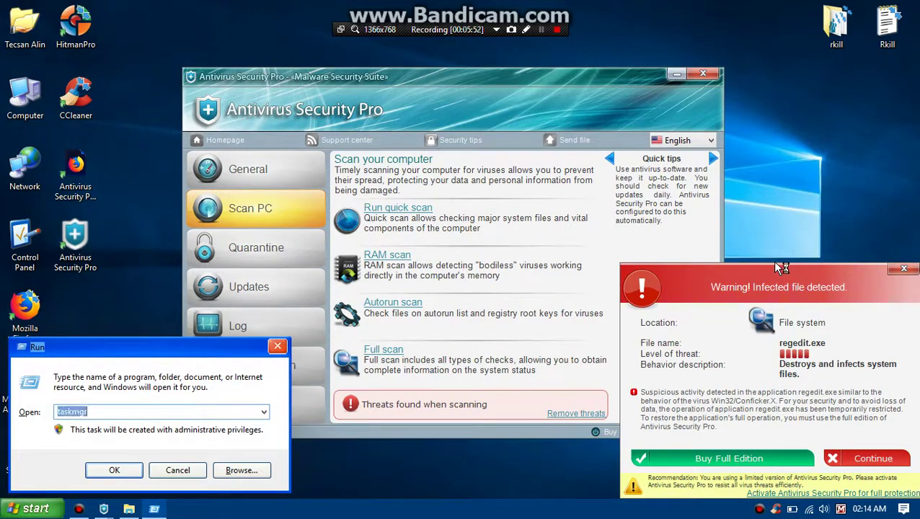
key("Return")
key("super+r")
type("cm")
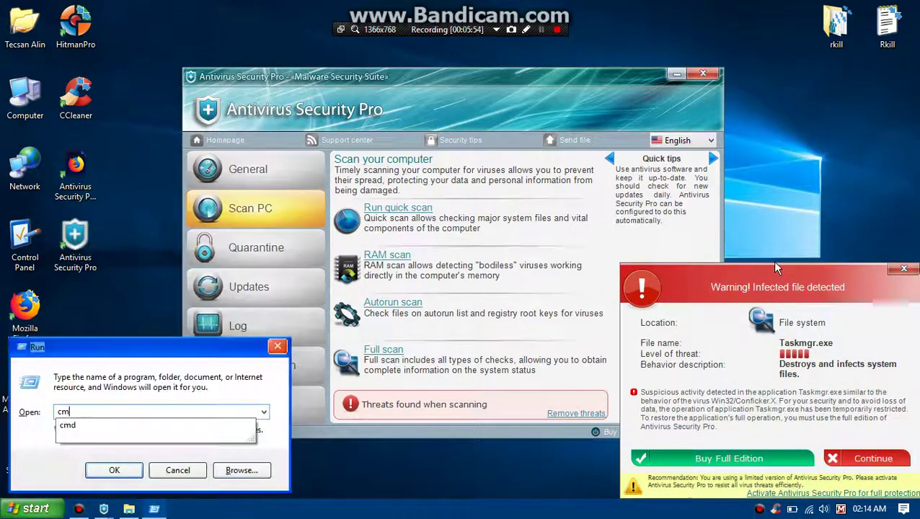
type("d")
key("Return")
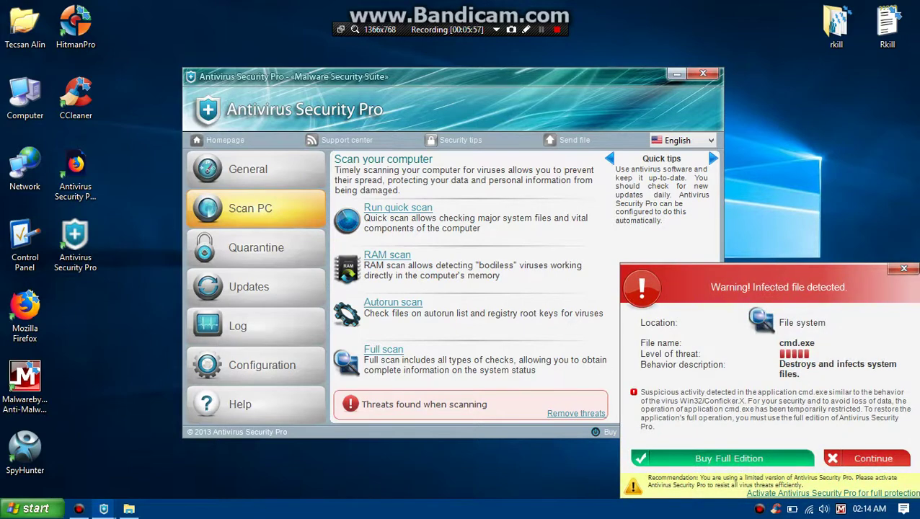
Step: Restore the Downloads window and run the Rkill executable named explorer to terminate malware processes
left_click(218, 182)
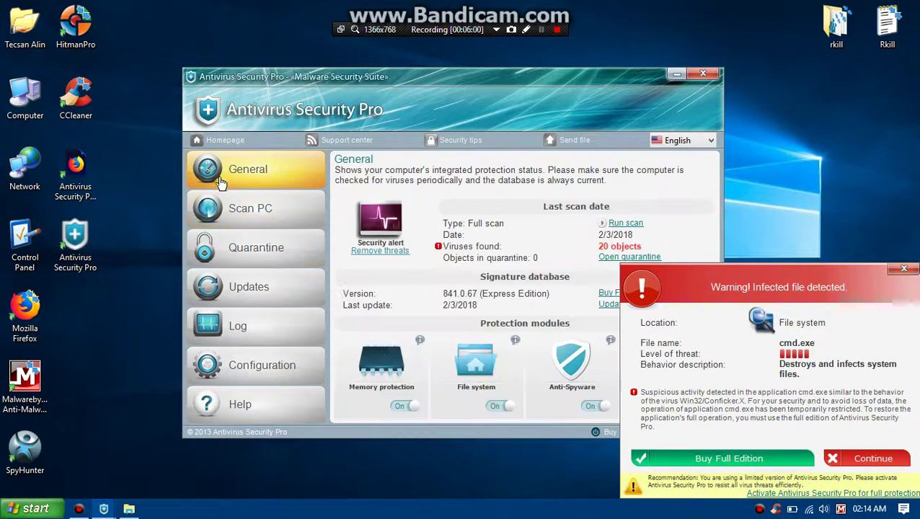
left_click(129, 508)
scroll(407, 266, "down", 2)
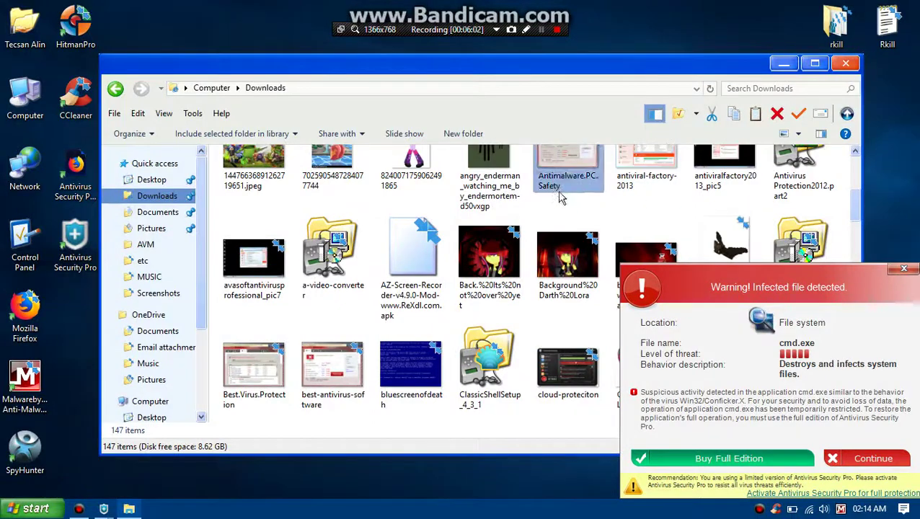
scroll(484, 311, "down", 2)
scroll(484, 311, "down", 2)
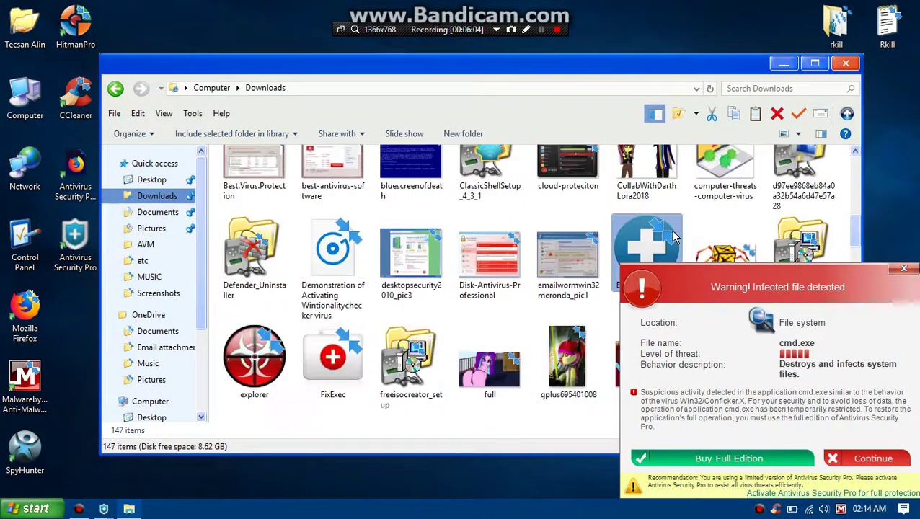
double_click(254, 358)
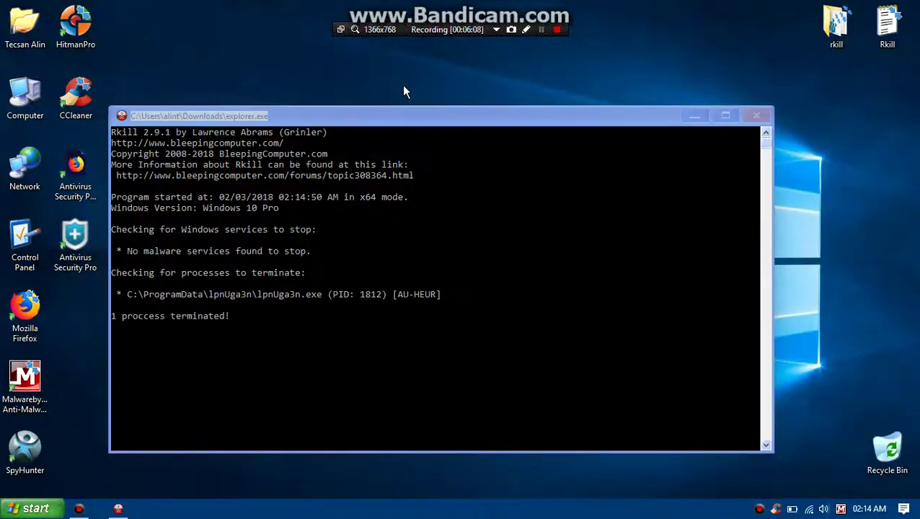
left_click(291, 303)
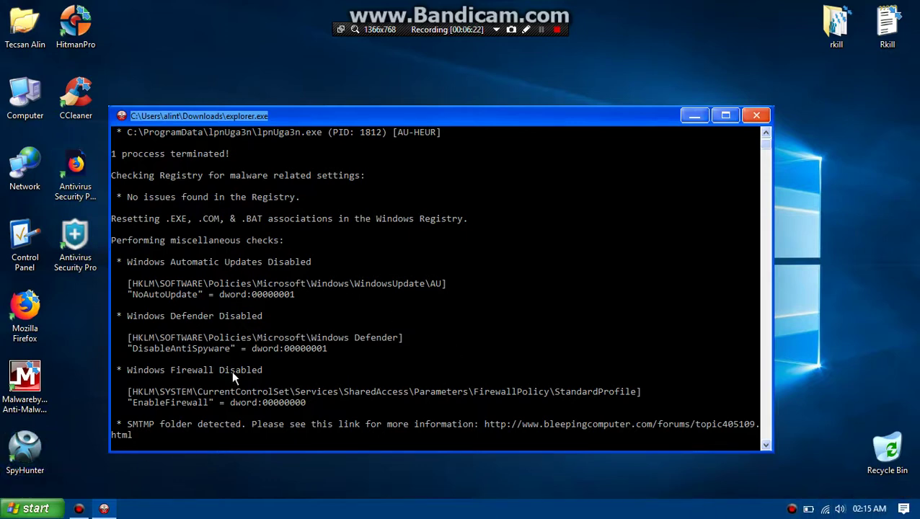
Step: Open the file location of the Antivirus Security Pro desktop shortcut and clear the file selection
left_click(72, 243)
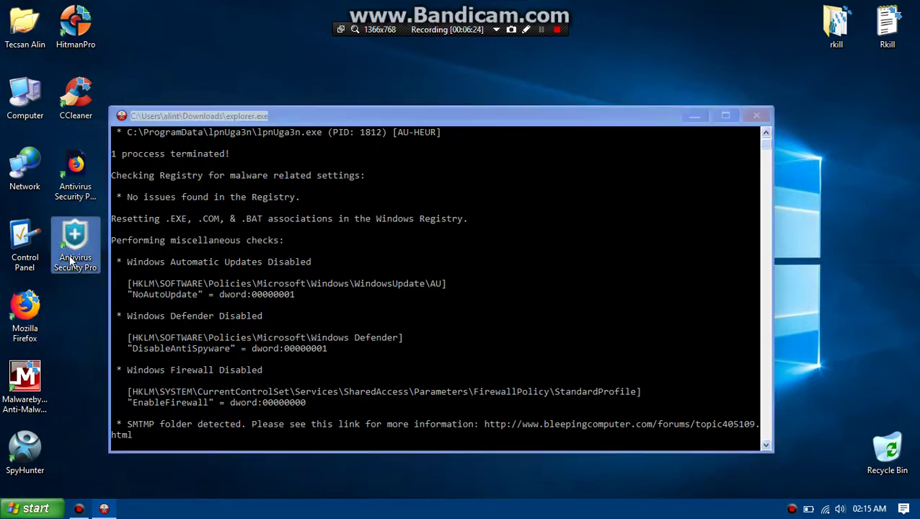
right_click(72, 246)
key("Up")
key("Up")
key("Up")
key("Up")
key("Up")
key("Up")
key("Up")
key("Up")
key("Up")
key("Up")
key("Up")
key("Up")
key("Up")
key("Up")
key("Up")
key("Up")
key("Up")
key("Return")
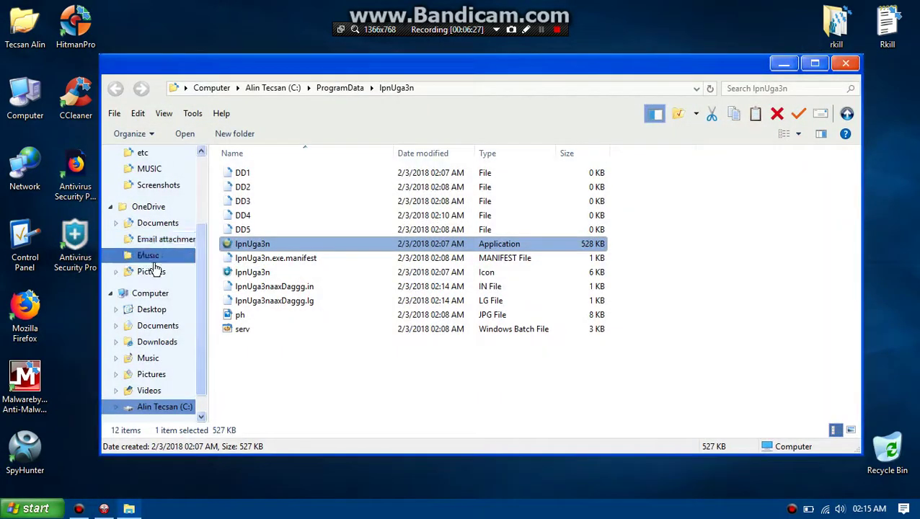
left_click(271, 349)
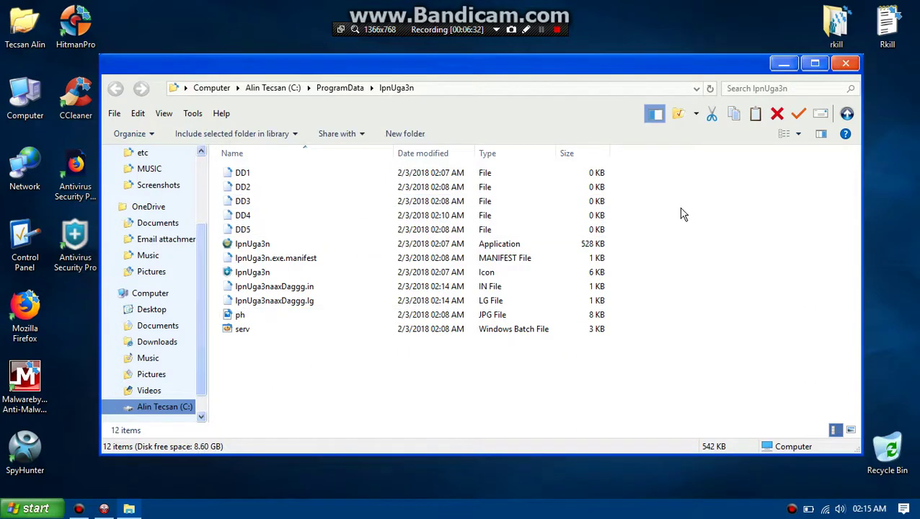
Step: Open the serv batch file in Notepad to examine its commands, and close it
left_click(239, 331)
right_click(236, 328)
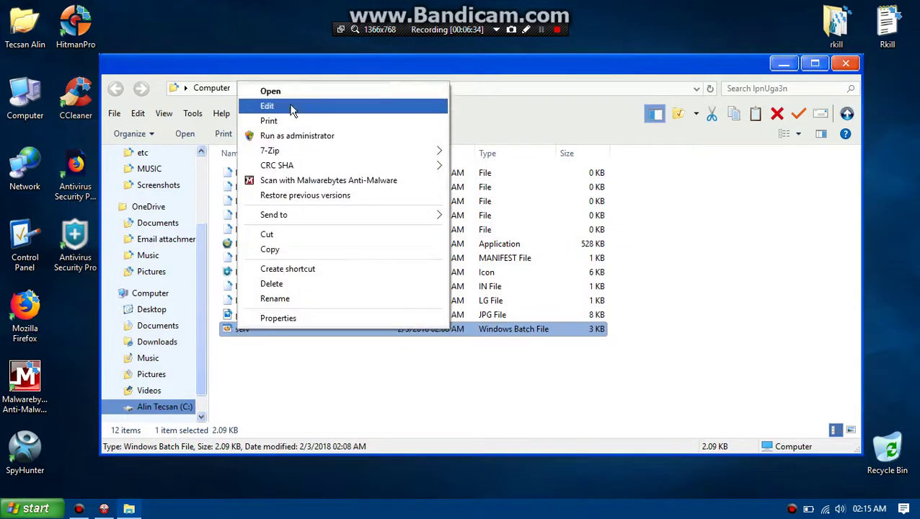
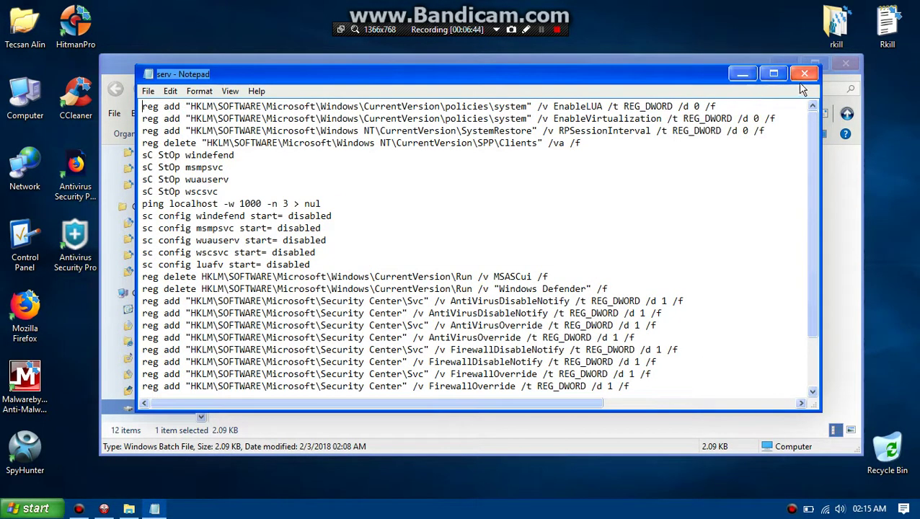
left_click(802, 75)
left_click(673, 170)
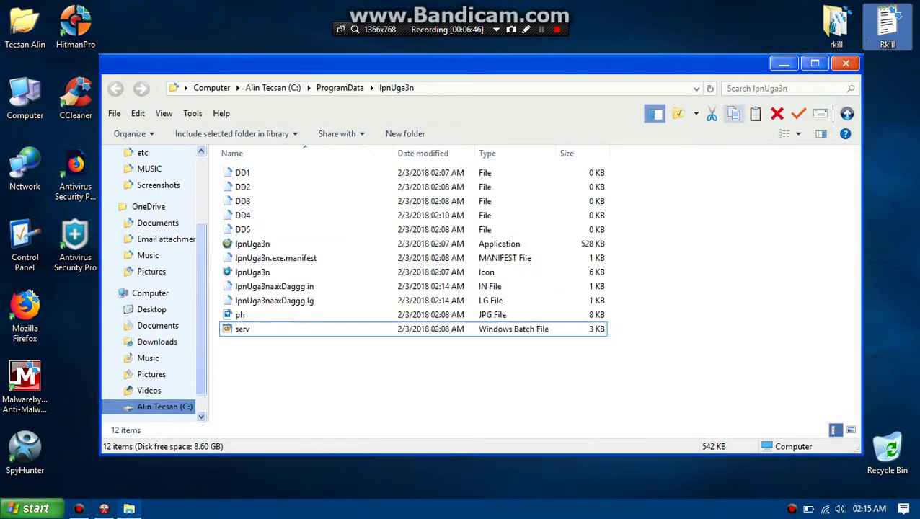
Step: Close the lpnUga3n folder, read through the Rkill log in Notepad and close the log
left_click(847, 64)
left_click(581, 328)
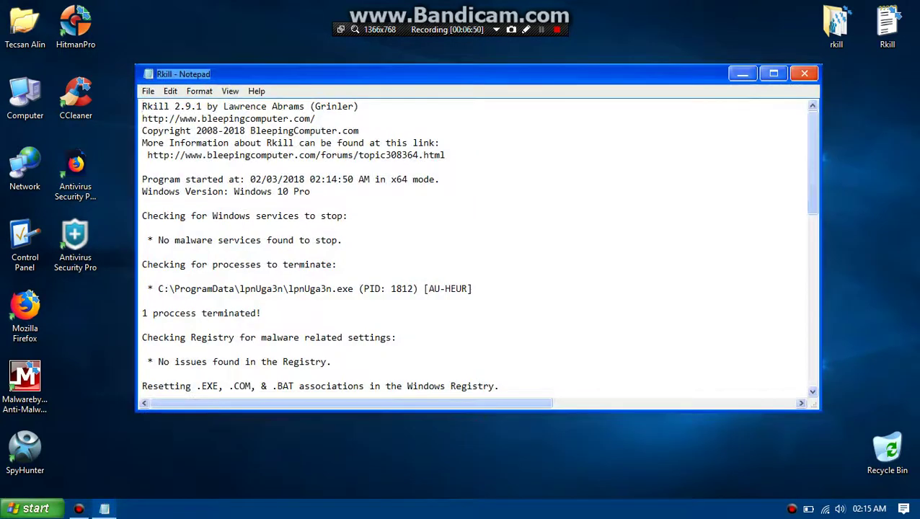
key("Page_Down")
left_click(803, 74)
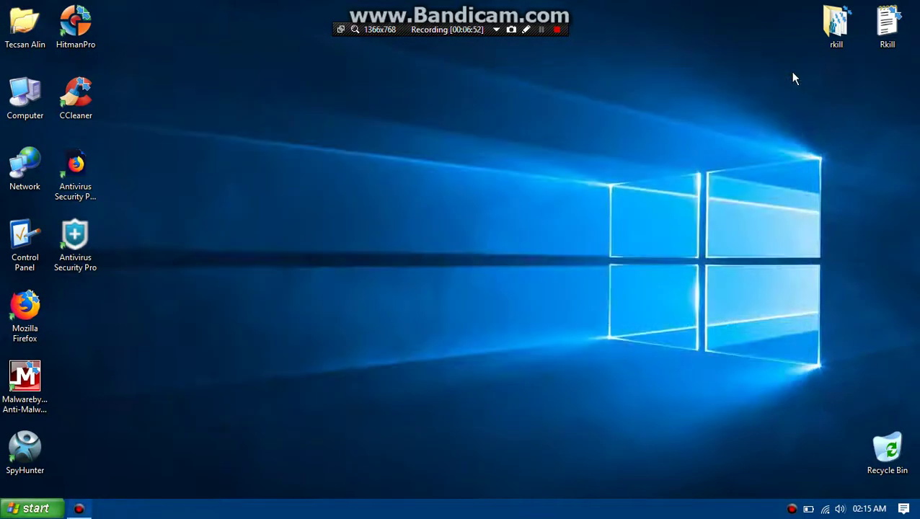